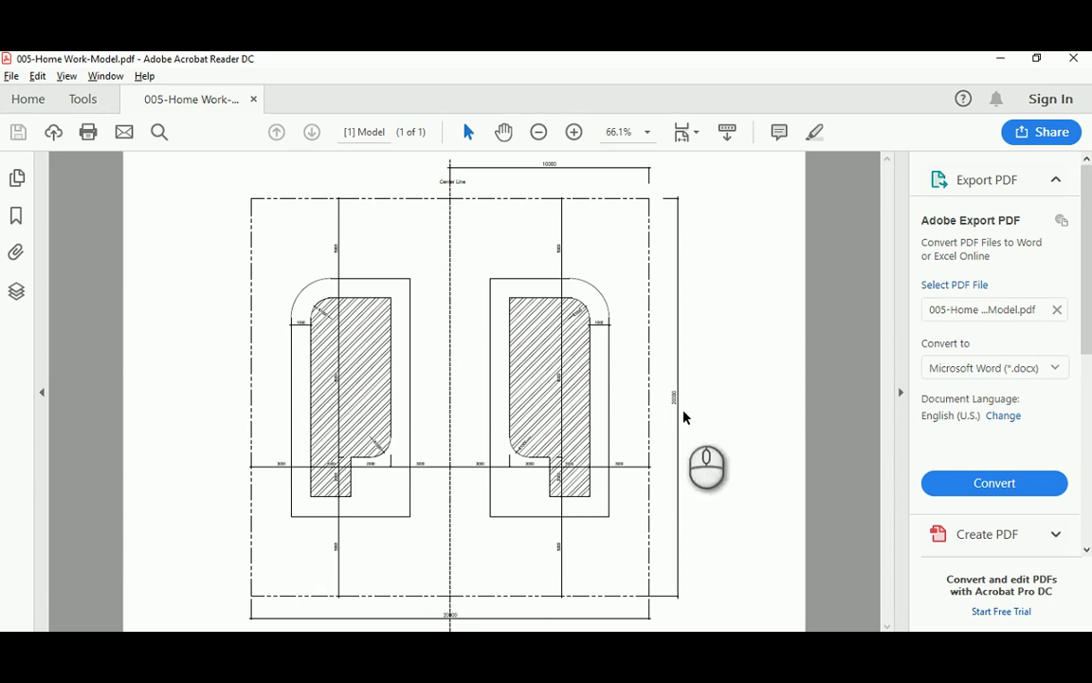
- Set the new drawing's units to millimetres via the UNITS dialog
{"action": "scroll", "coordinate": [680, 415], "scroll_direction": "up", "scroll_amount": 3, "text": "ctrl"}
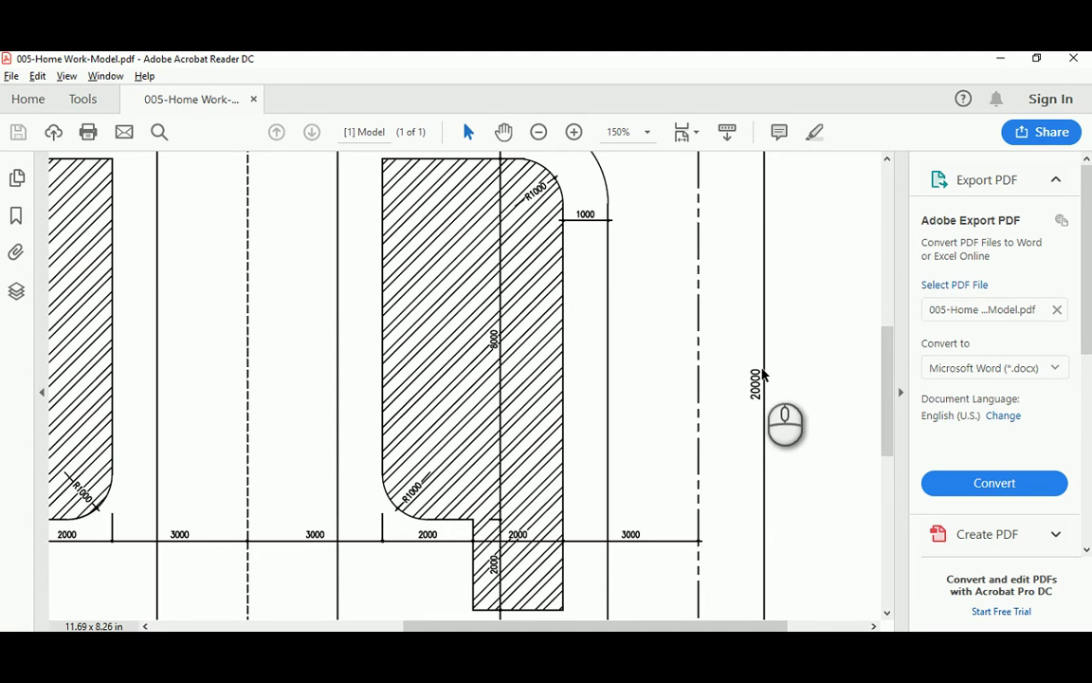
{"action": "scroll", "coordinate": [691, 387], "scroll_direction": "down", "scroll_amount": 4, "text": "ctrl"}
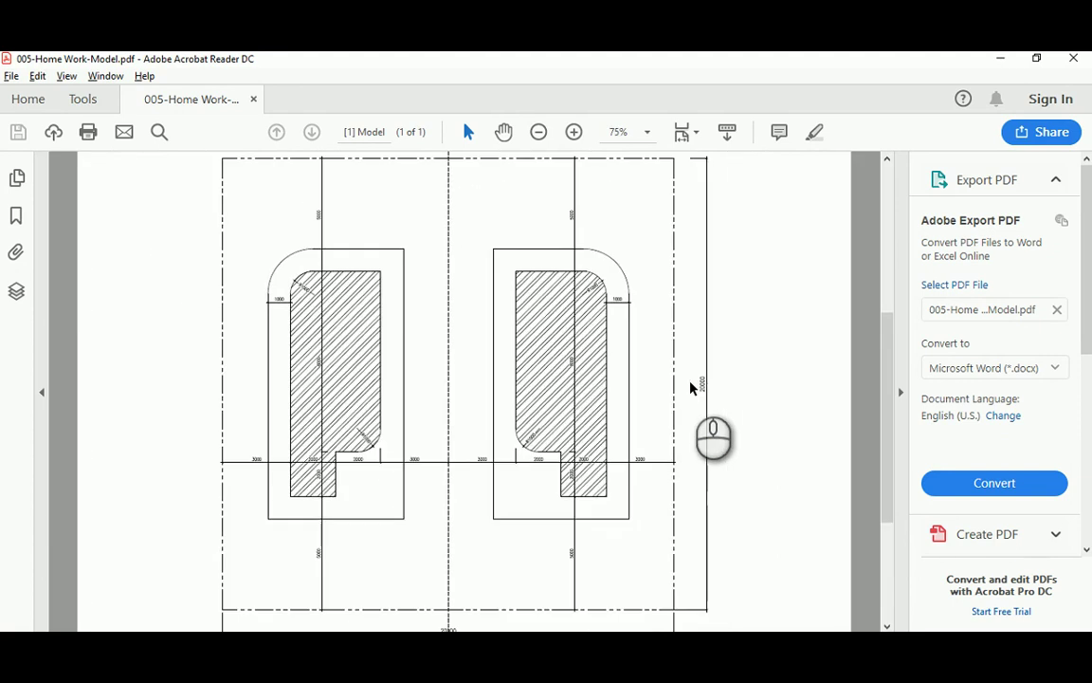
{"action": "scroll", "coordinate": [691, 387], "scroll_direction": "down", "scroll_amount": 1, "text": "ctrl"}
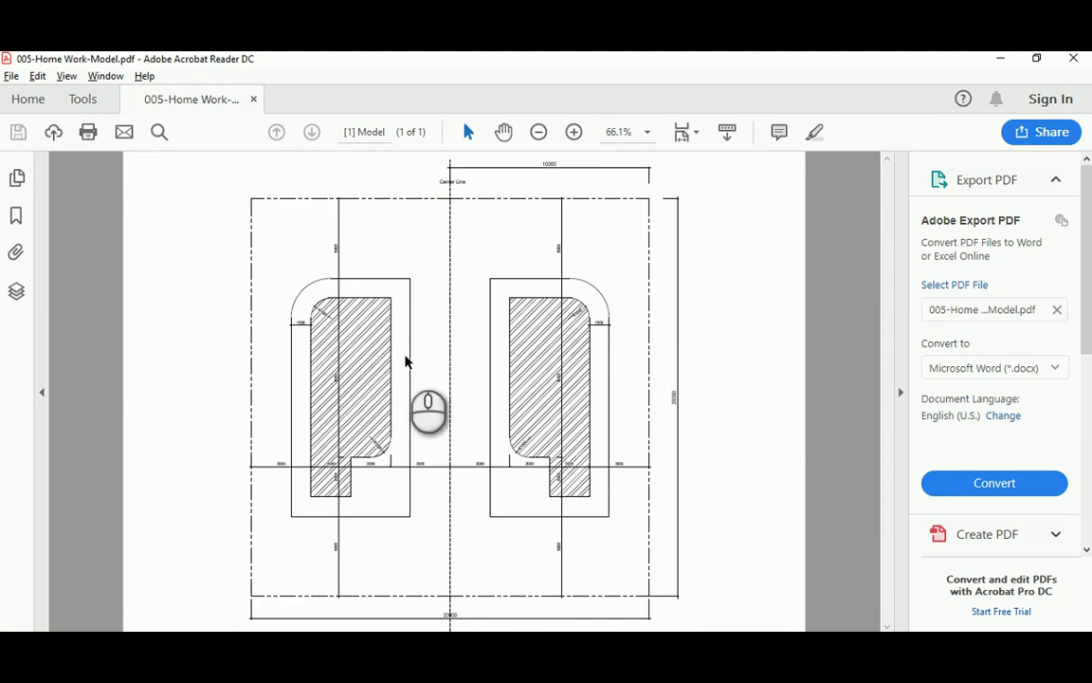
{"action": "scroll", "coordinate": [542, 317], "scroll_direction": "up", "scroll_amount": 1, "text": "ctrl"}
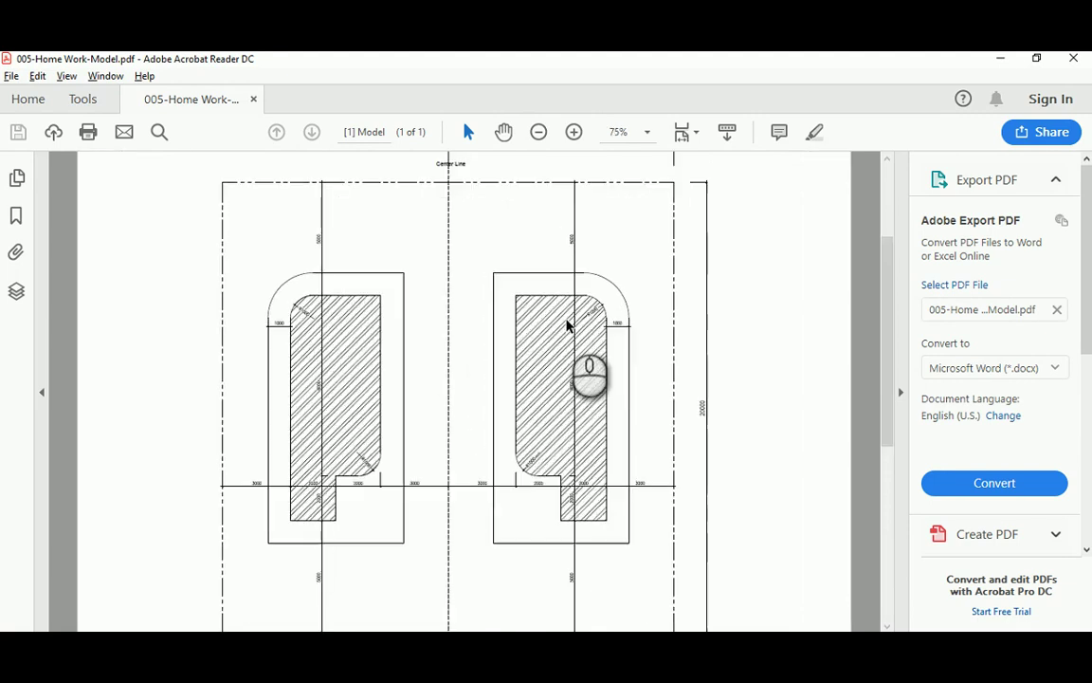
{"action": "scroll", "coordinate": [567, 325], "scroll_direction": "up", "scroll_amount": 1, "text": "ctrl"}
{"action": "scroll", "coordinate": [567, 326], "scroll_direction": "up", "scroll_amount": 1}
{"action": "scroll", "coordinate": [567, 325], "scroll_direction": "down", "scroll_amount": 2}
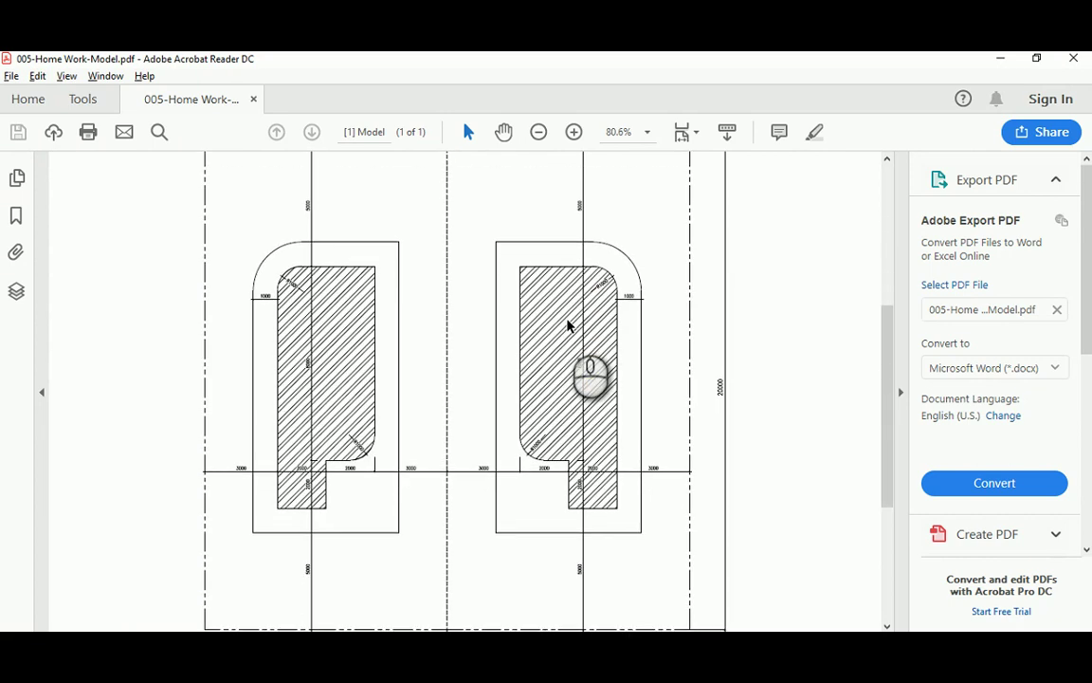
{"action": "scroll", "coordinate": [567, 325], "scroll_direction": "down", "scroll_amount": 1}
{"action": "scroll", "coordinate": [567, 325], "scroll_direction": "up", "scroll_amount": 2}
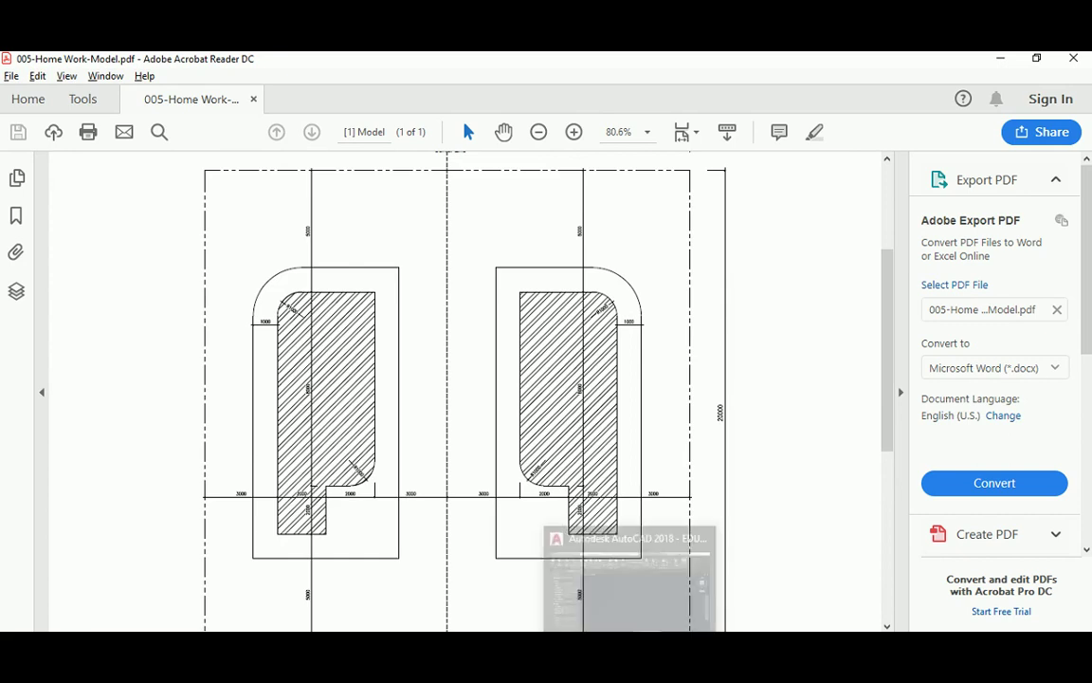
{"action": "left_click", "coordinate": [628, 569]}
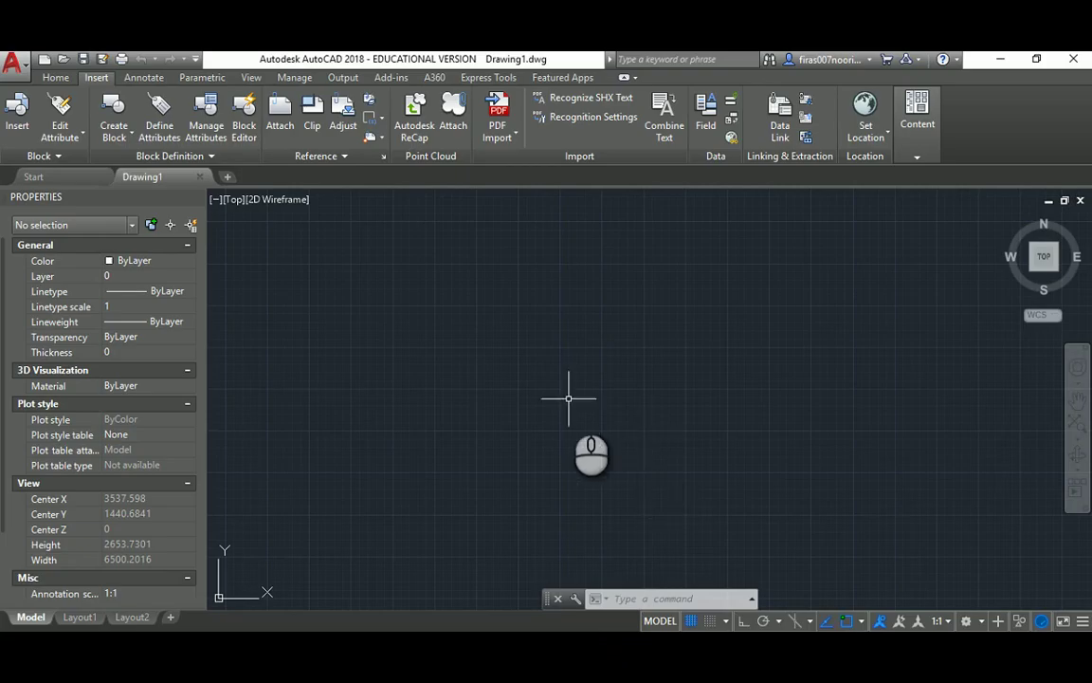
{"action": "type", "text": "uni"}
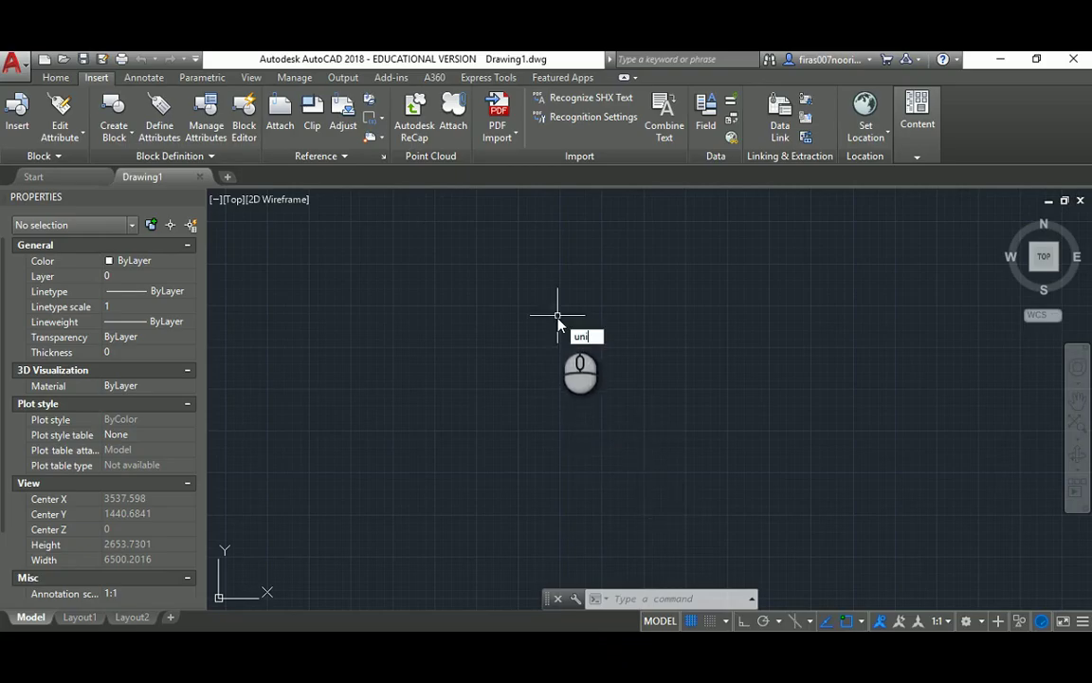
{"action": "type", "text": "ts"}
{"action": "key", "text": "Return"}
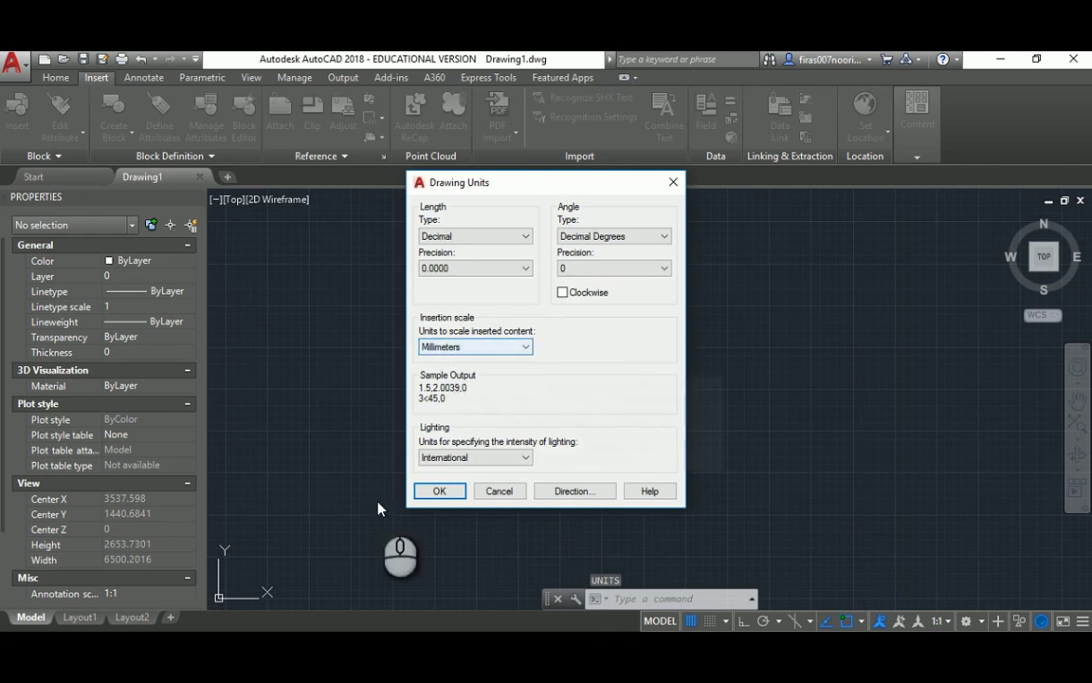
{"action": "left_click", "coordinate": [435, 492]}
- Draw a 10000-long horizontal line with Ortho turned on
{"action": "type", "text": "l"}
{"action": "key", "text": "Return"}
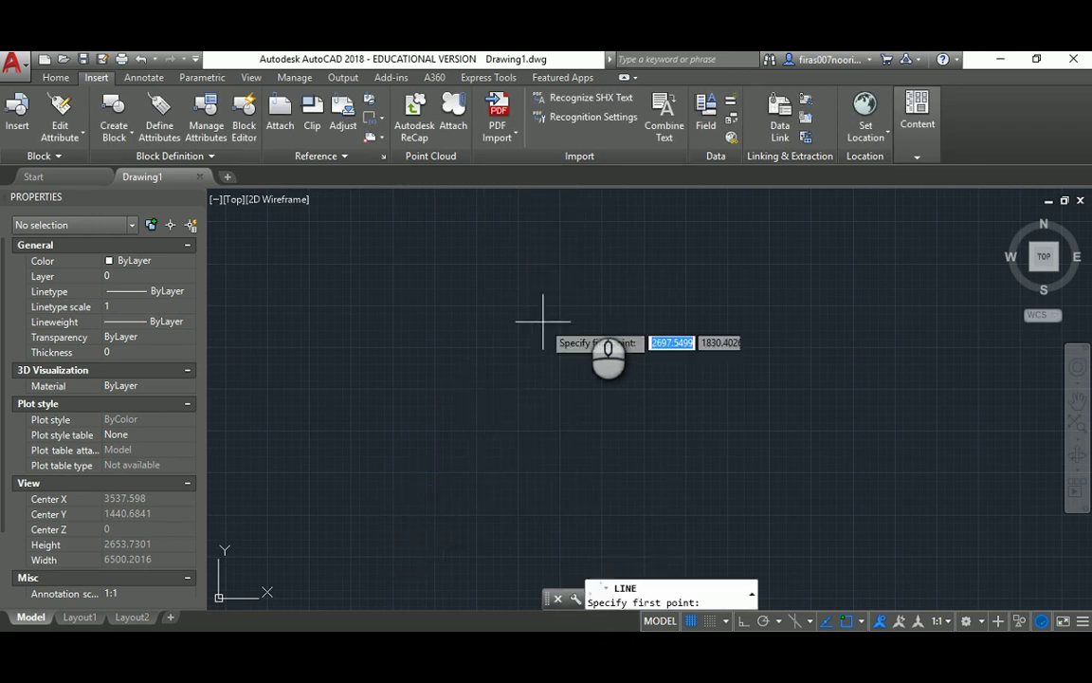
{"action": "left_click", "coordinate": [569, 288]}
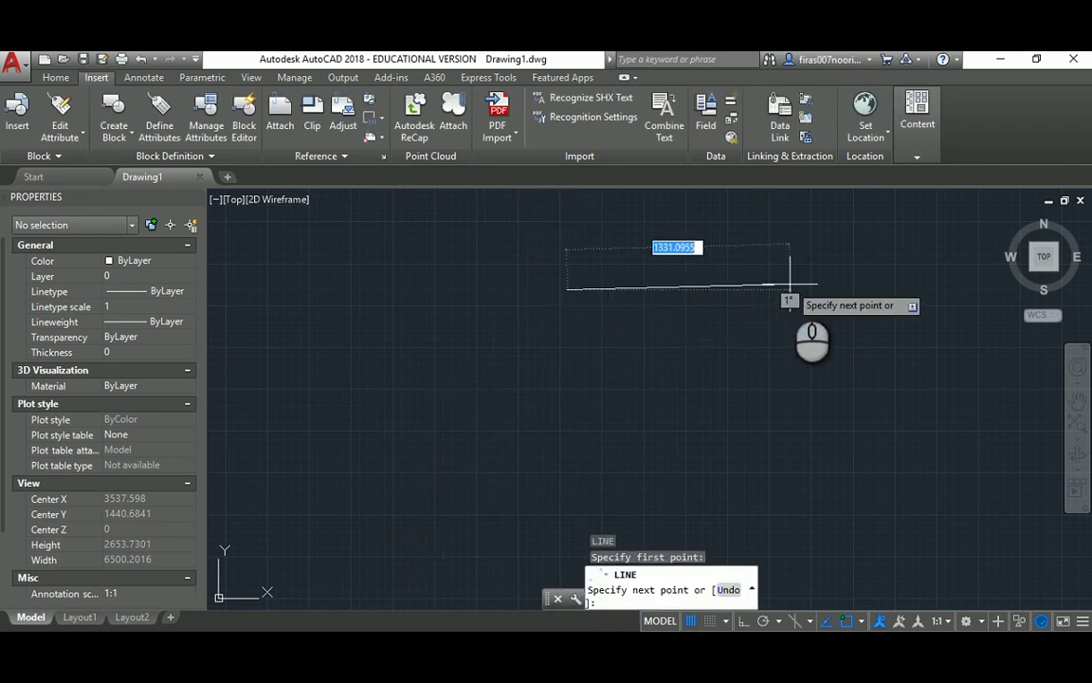
{"action": "key", "text": "F8"}
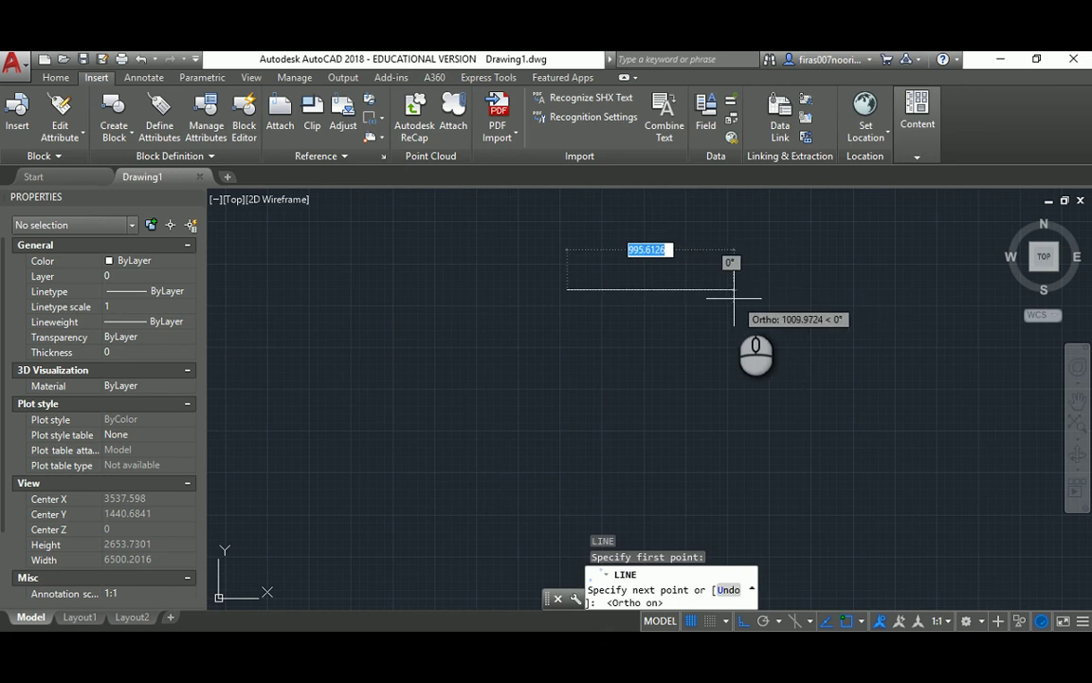
{"action": "type", "text": "1000"}
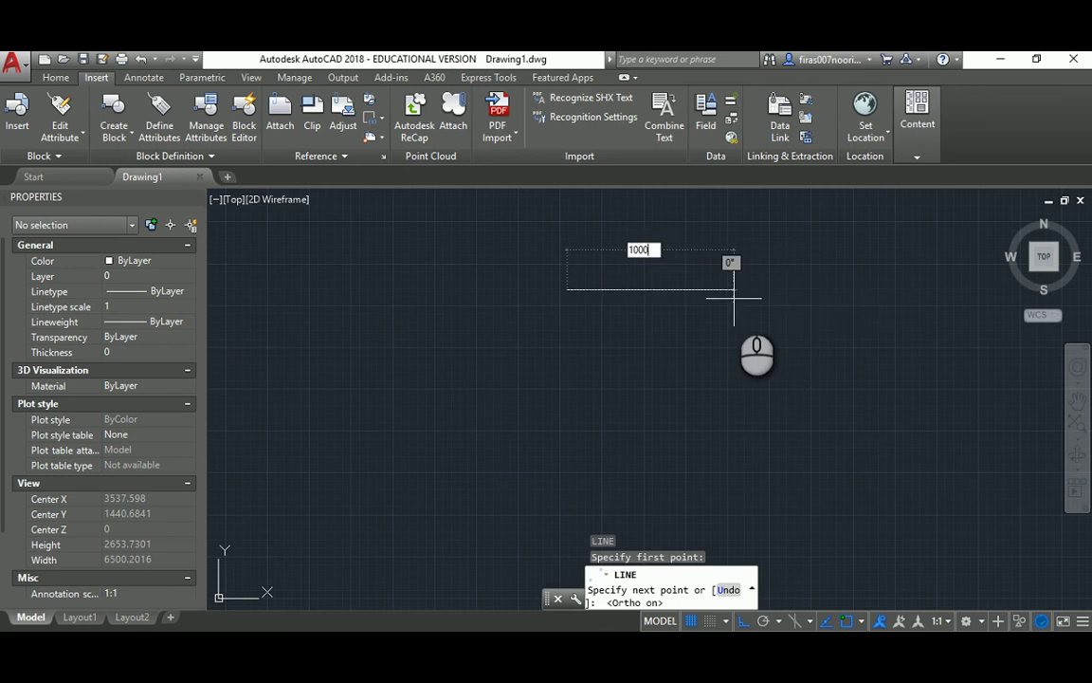
{"action": "type", "text": "0"}
{"action": "key", "text": "Return"}
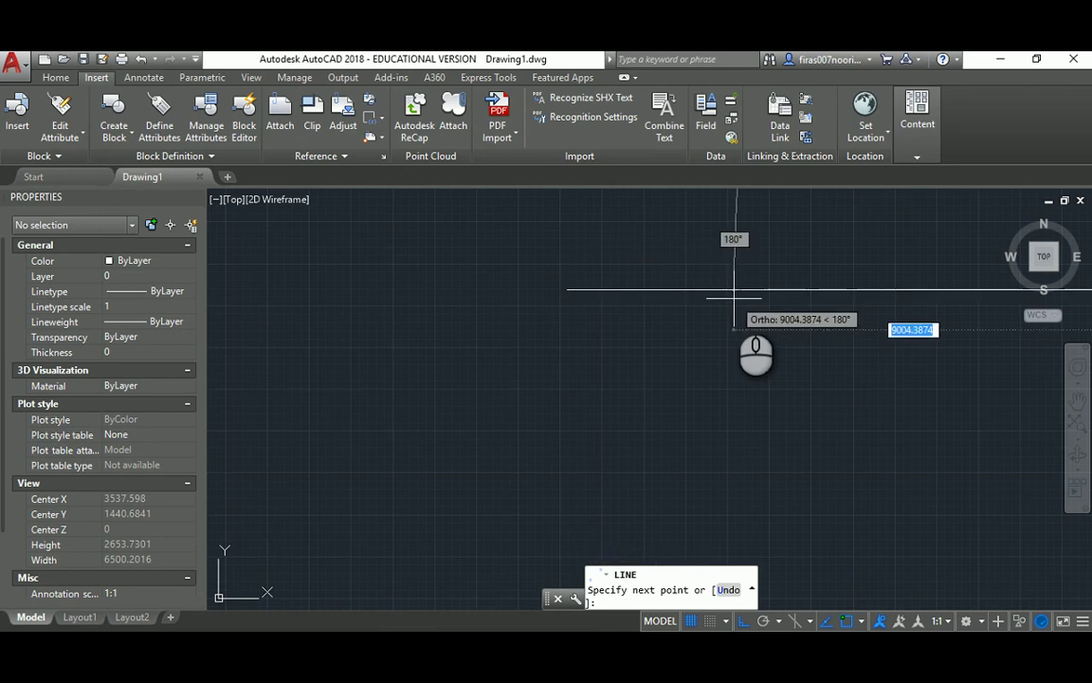
{"action": "scroll", "coordinate": [679, 292], "scroll_direction": "down", "scroll_amount": 3}
{"action": "scroll", "coordinate": [679, 292], "scroll_direction": "down", "scroll_amount": 3}
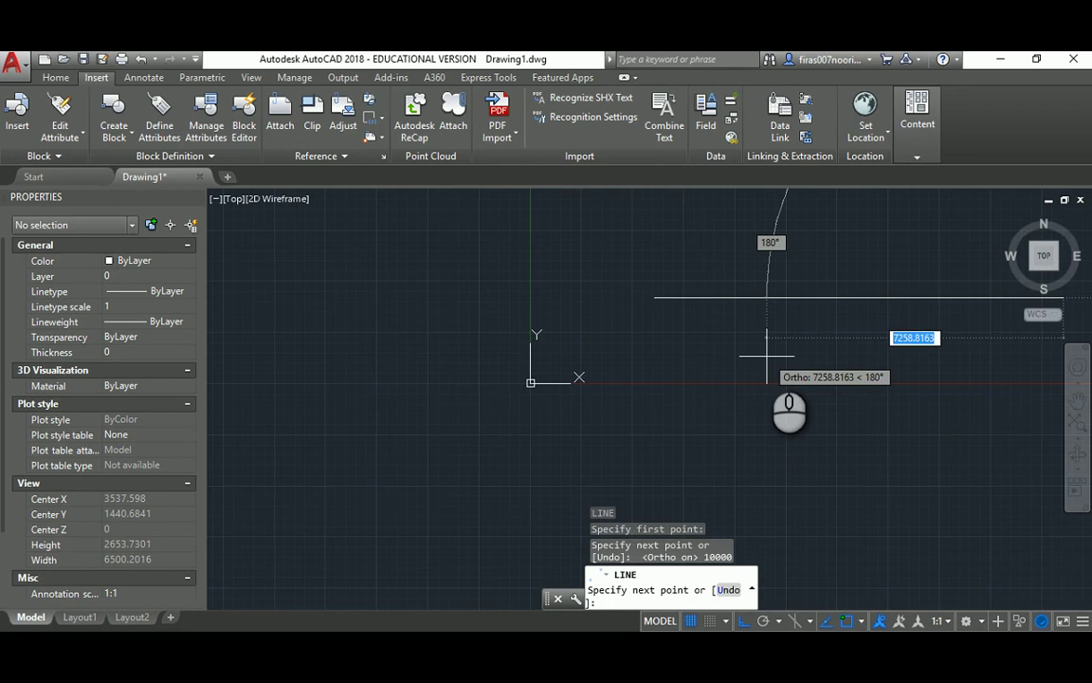
{"action": "scroll", "coordinate": [767, 357], "scroll_direction": "down", "scroll_amount": 2}
{"action": "key", "text": "Escape"}
{"action": "key", "text": "Escape"}
{"action": "key", "text": "Escape"}
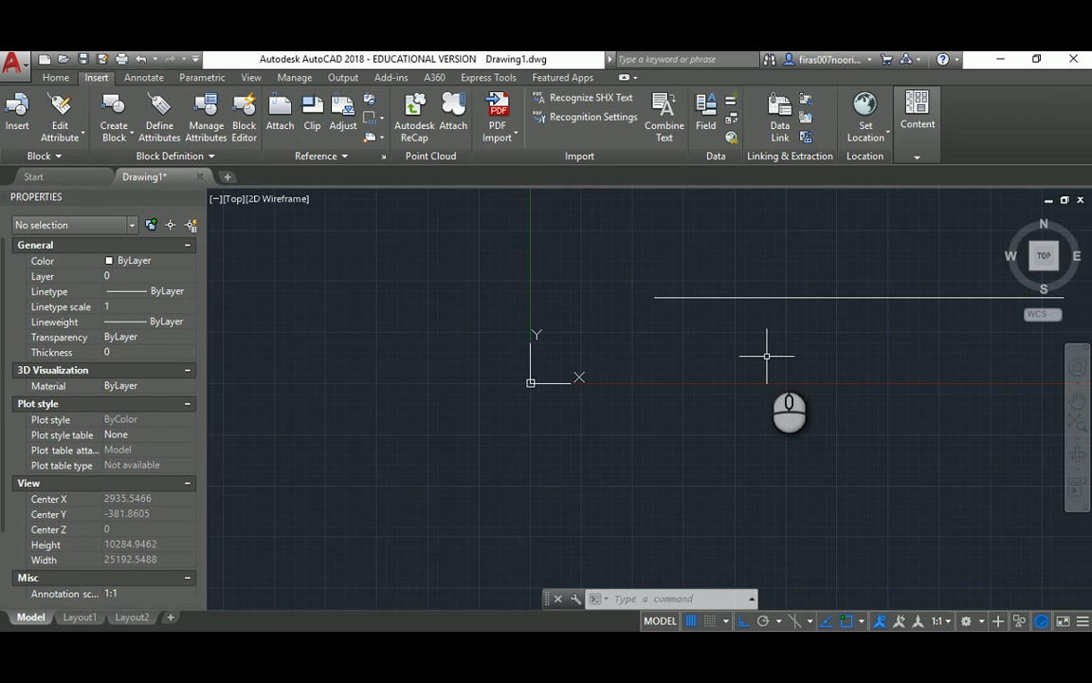
- Zoom to extents and draw a 20000 line downward from the top line's right end
{"action": "middle_click", "coordinate": [767, 356]}
{"action": "middle_click", "coordinate": [767, 356]}
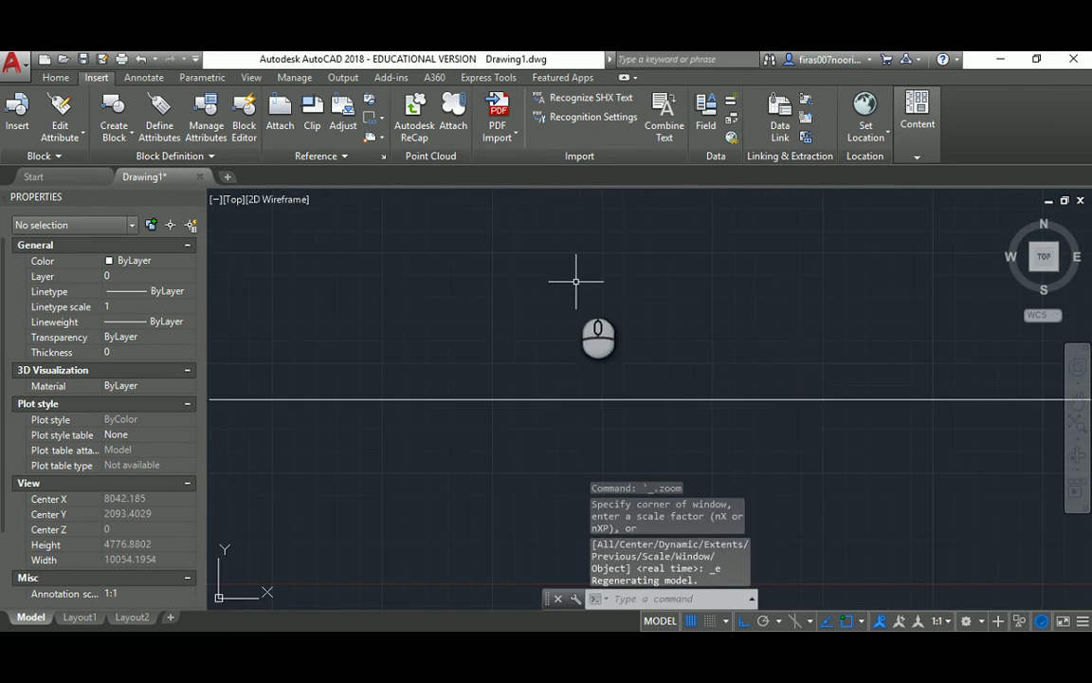
{"action": "scroll", "coordinate": [577, 275], "scroll_direction": "down", "scroll_amount": 5}
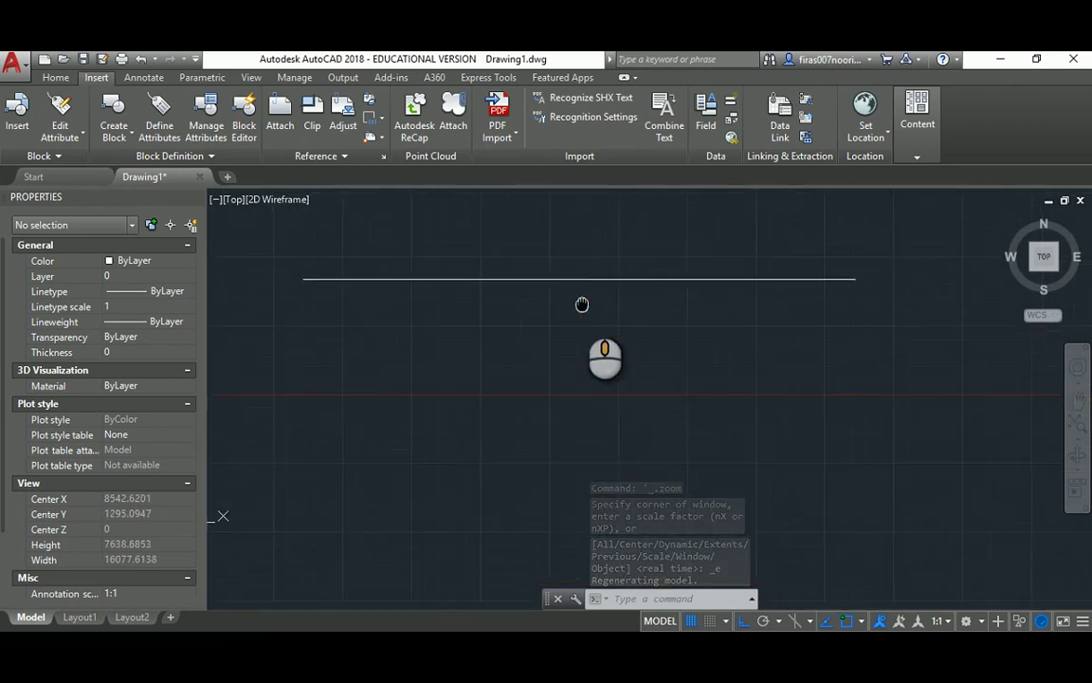
{"action": "scroll", "coordinate": [663, 380], "scroll_direction": "down", "scroll_amount": 2}
{"action": "scroll", "coordinate": [626, 303], "scroll_direction": "down", "scroll_amount": 4}
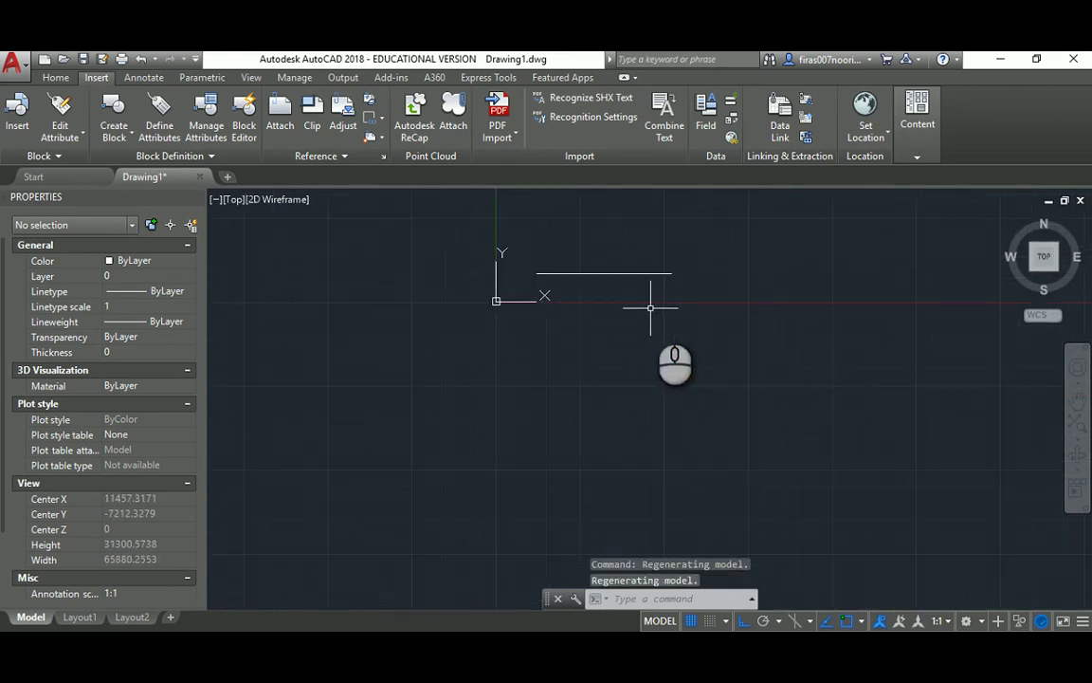
{"action": "type", "text": "l"}
{"action": "key", "text": "Return"}
{"action": "left_click", "coordinate": [673, 275]}
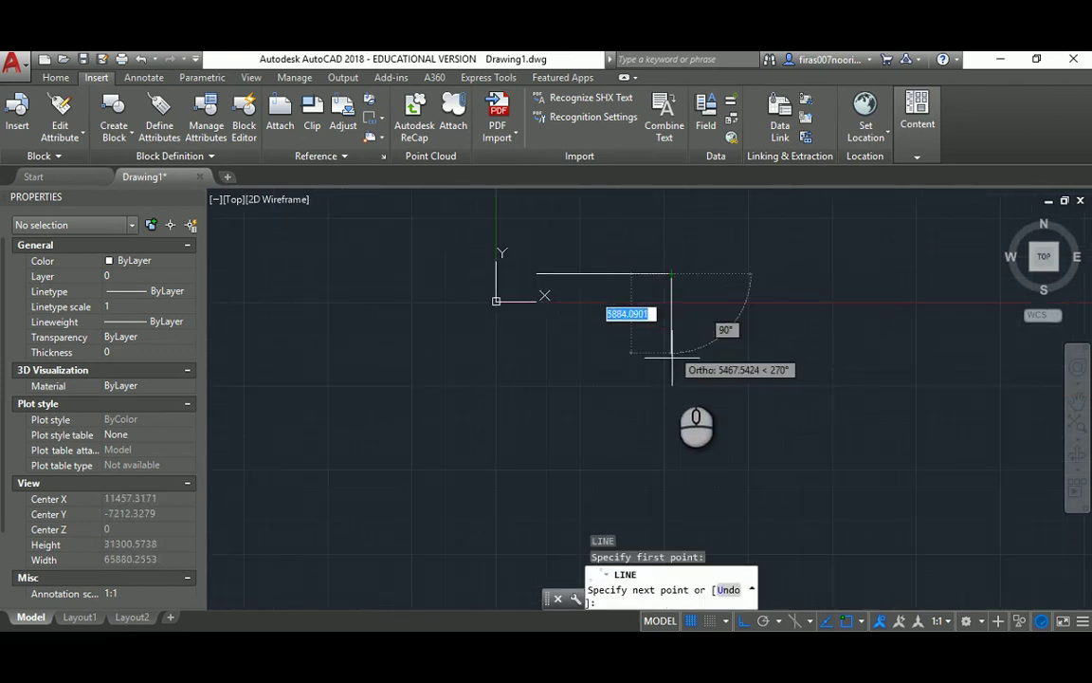
{"action": "type", "text": "200"}
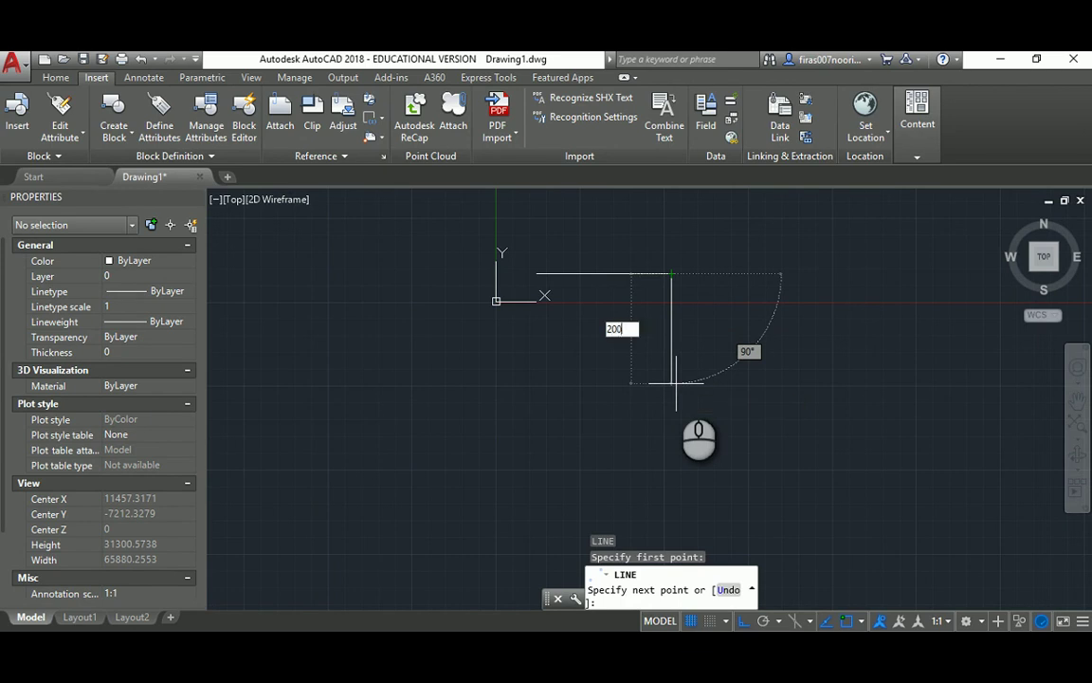
{"action": "type", "text": "00"}
{"action": "key", "text": "Return"}
- Continue with 20000 lines running left and back up, then recentre the view
{"action": "scroll", "coordinate": [676, 389], "scroll_direction": "down", "scroll_amount": 2}
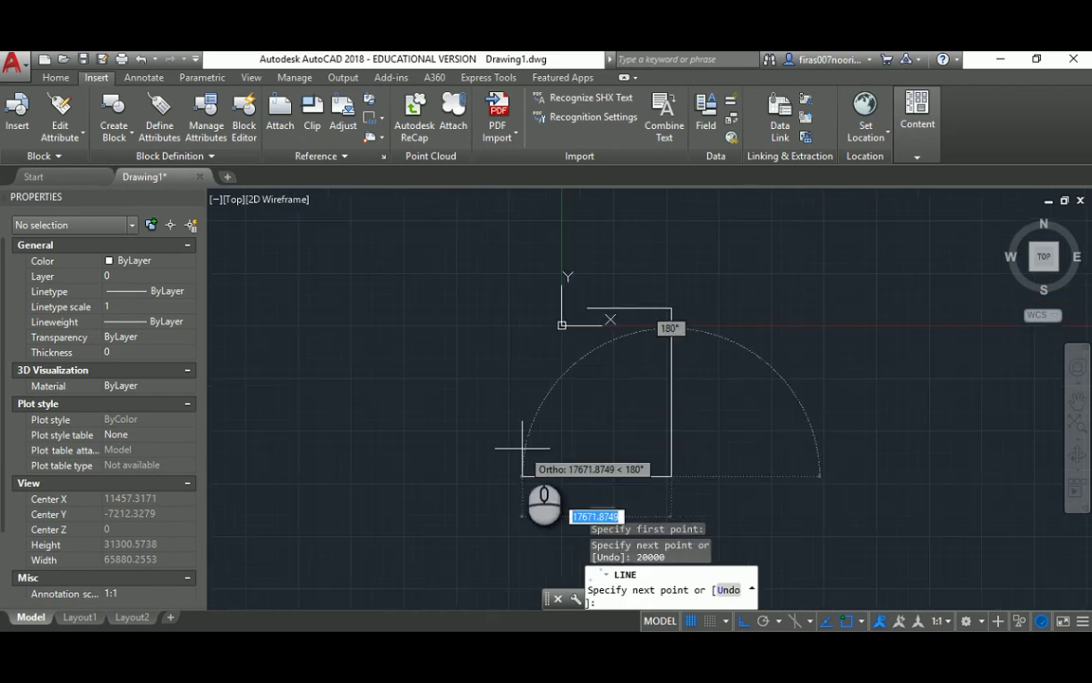
{"action": "type", "text": "2"}
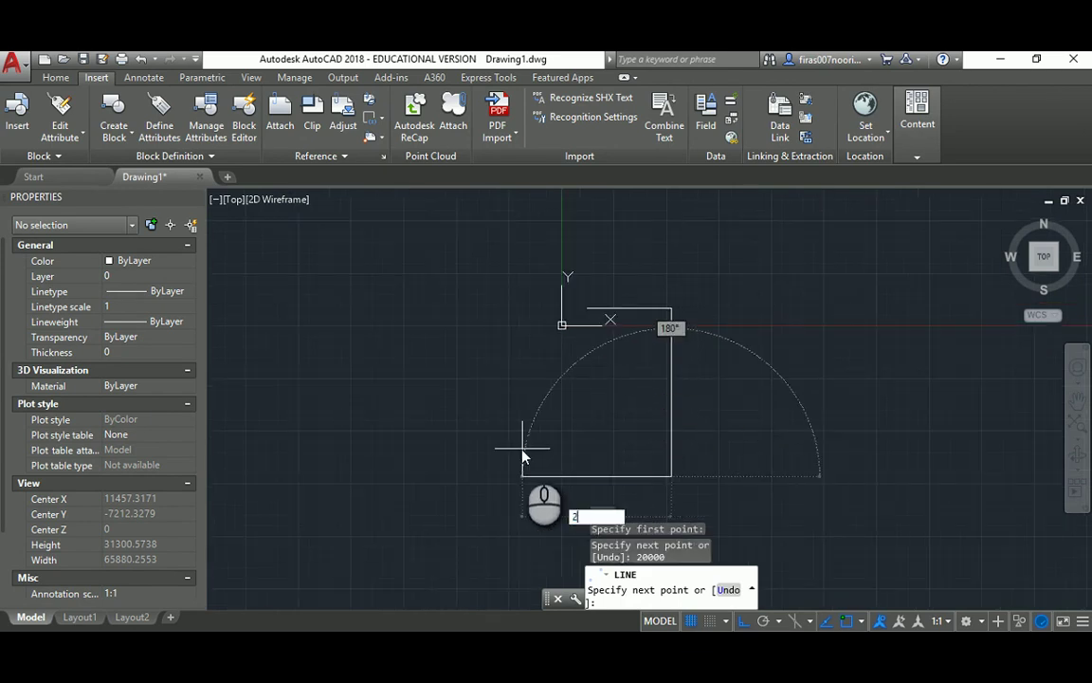
{"action": "type", "text": "0000"}
{"action": "key", "text": "Return"}
{"action": "type", "text": "2"}
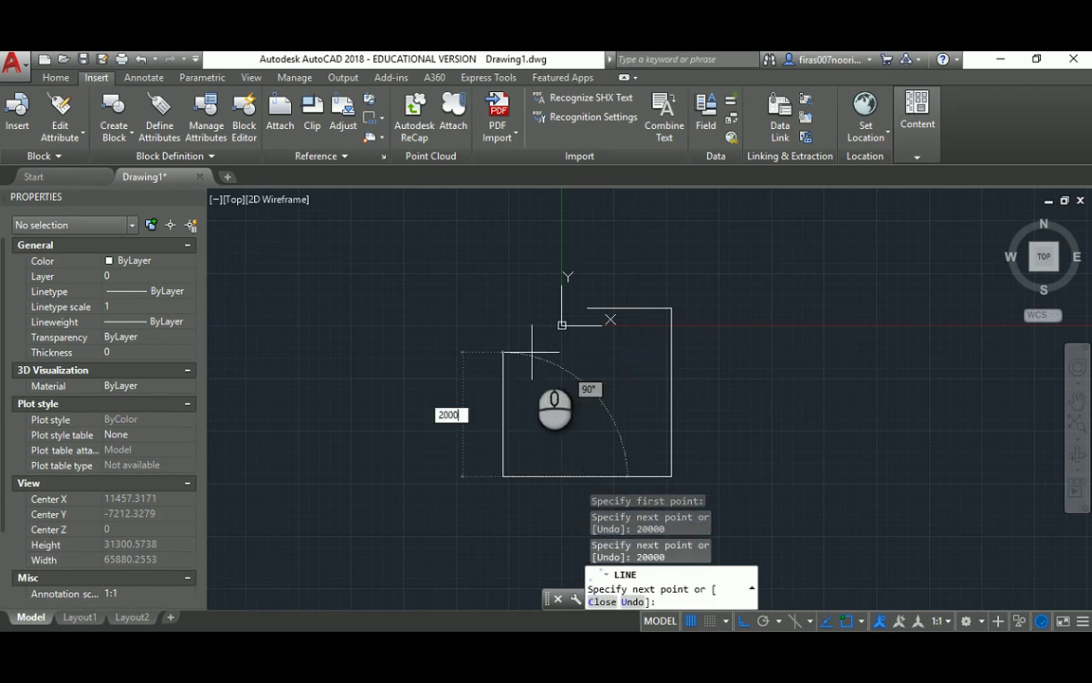
{"action": "key", "text": "Return"}
{"action": "key", "text": "Escape"}
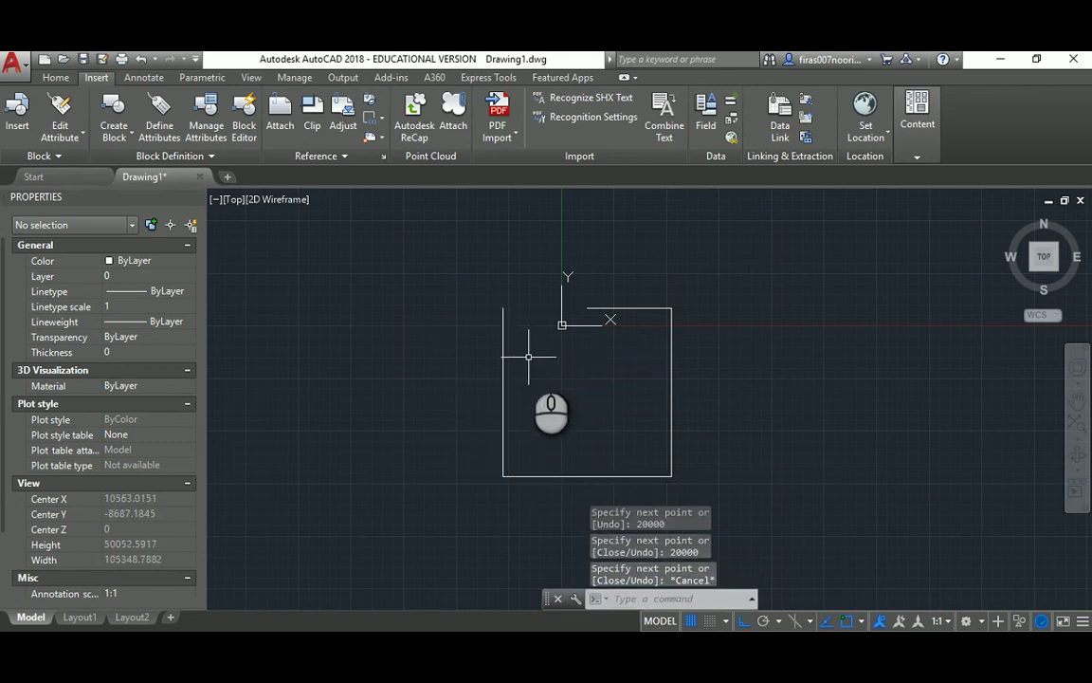
{"action": "middle_click_drag", "start_coordinate": [550, 370], "coordinate": [565, 300]}
{"action": "scroll", "coordinate": [552, 309], "scroll_direction": "up", "scroll_amount": 2}
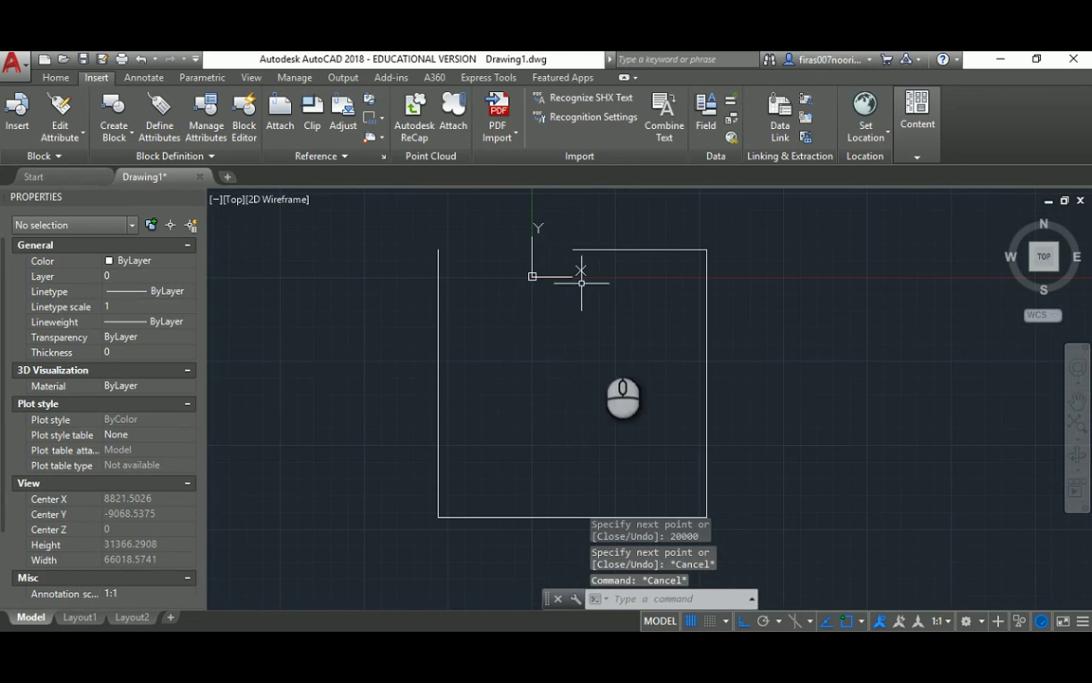
{"action": "middle_click_drag", "start_coordinate": [582, 407], "coordinate": [566, 390]}
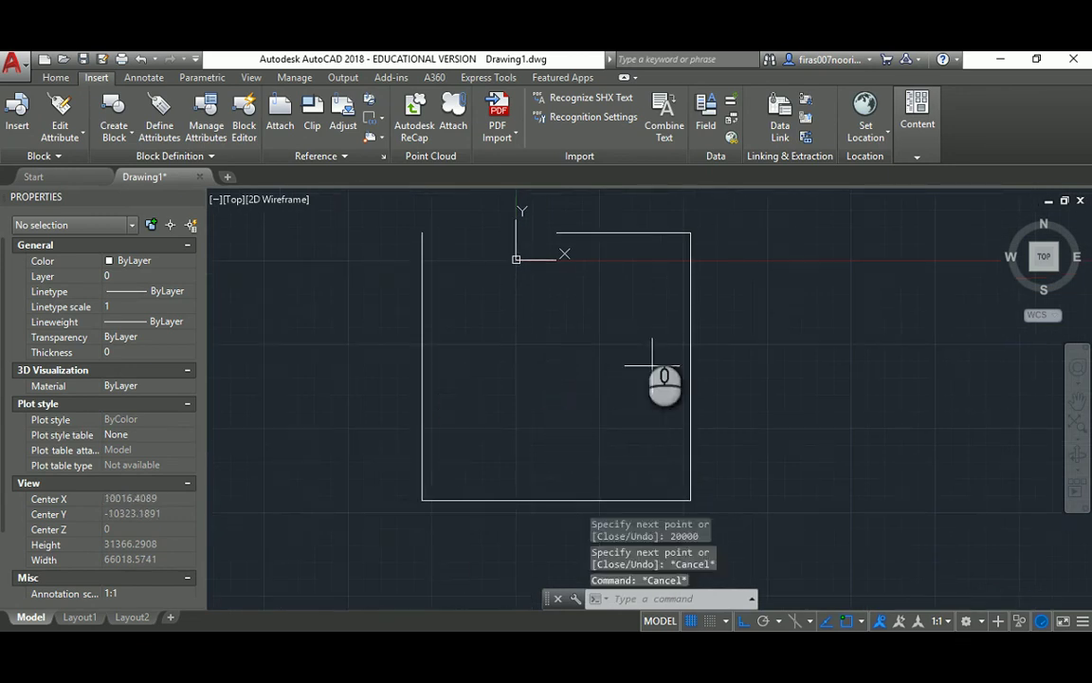
- Draw a vertical divider line from the top edge down to the bottom edge
{"action": "type", "text": "l"}
{"action": "key", "text": "Return"}
{"action": "left_click", "coordinate": [558, 232]}
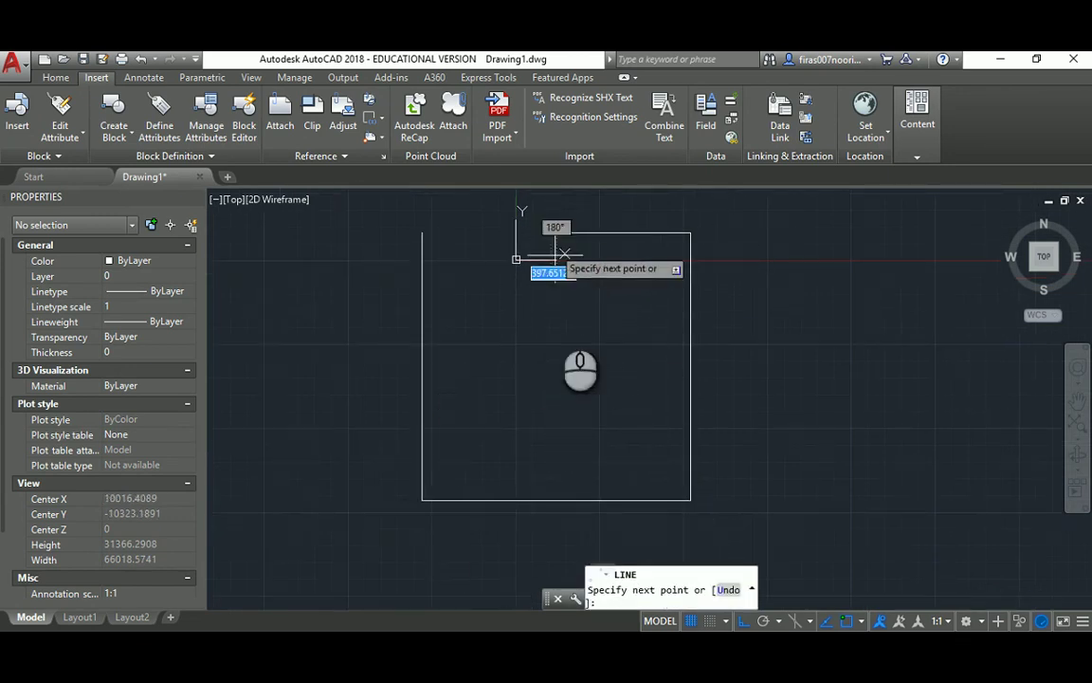
{"action": "left_click", "coordinate": [557, 499]}
{"action": "key", "text": "Escape"}
{"action": "key", "text": "Escape"}
{"action": "key", "text": "Escape"}
- Fillet the top and left lines to close the top-left corner
{"action": "type", "text": "f"}
{"action": "key", "text": "Return"}
{"action": "left_click", "coordinate": [581, 233]}
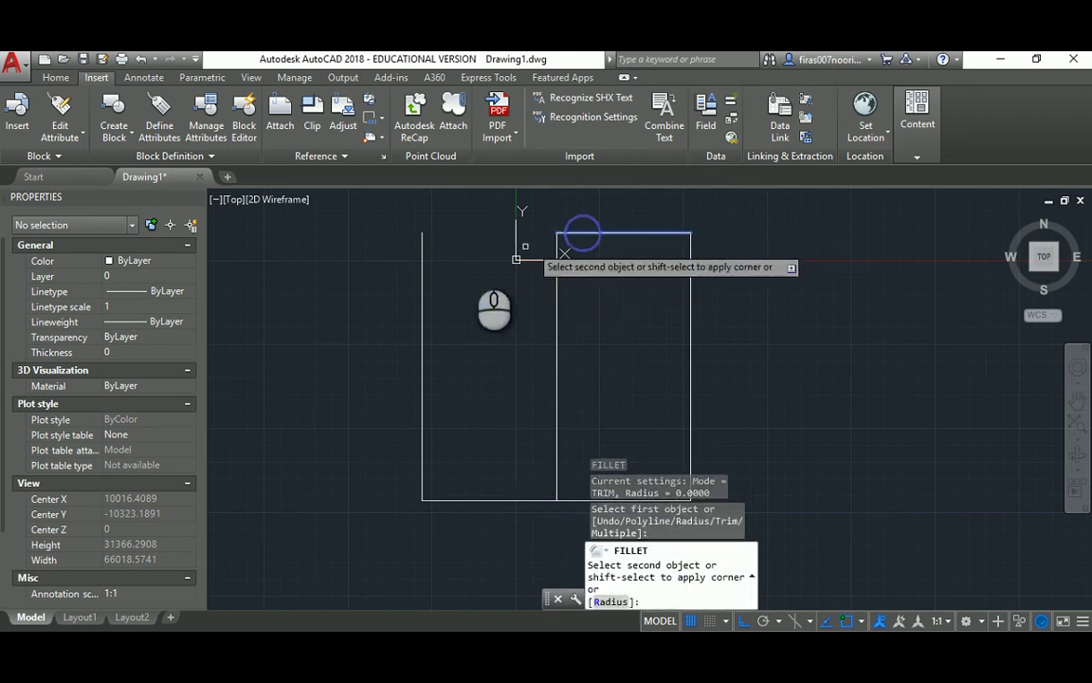
{"action": "left_click", "coordinate": [422, 259]}
{"action": "scroll", "coordinate": [432, 221], "scroll_direction": "up", "scroll_amount": 6}
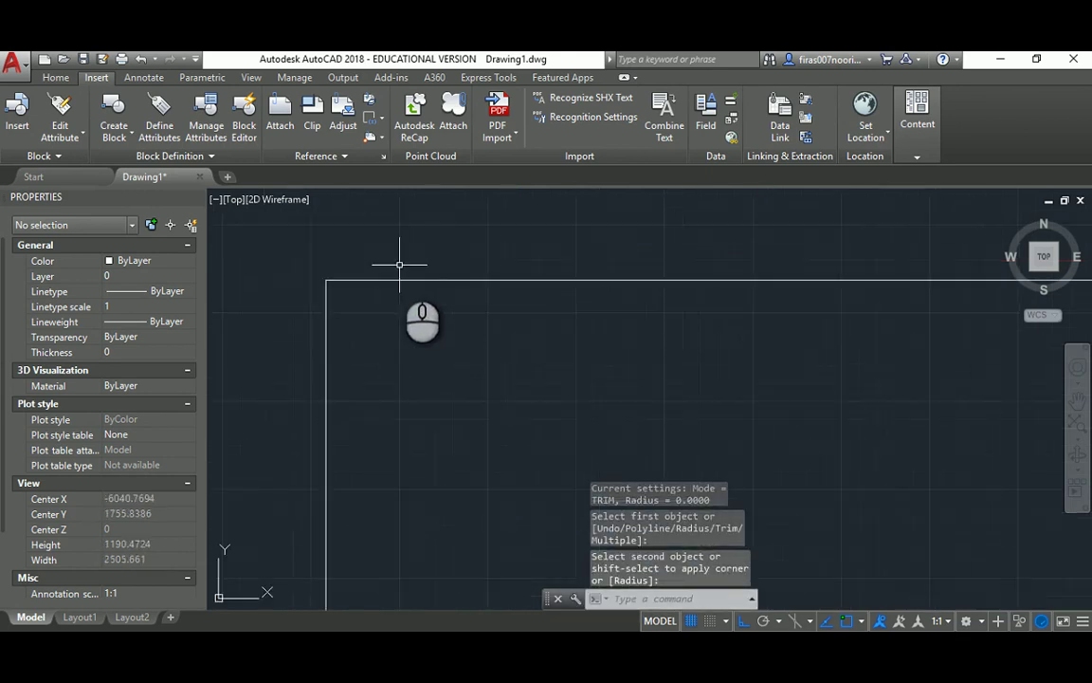
{"action": "scroll", "coordinate": [399, 265], "scroll_direction": "down", "scroll_amount": 2}
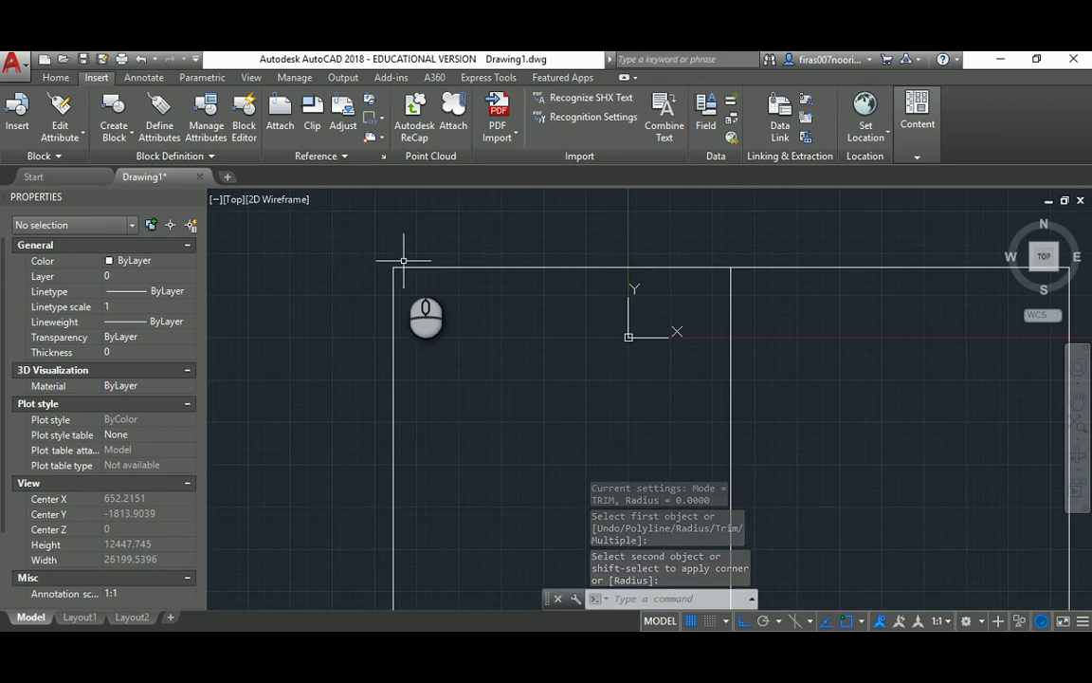
{"action": "scroll", "coordinate": [400, 258], "scroll_direction": "down", "scroll_amount": 4}
{"action": "middle_click_drag", "start_coordinate": [471, 324], "coordinate": [457, 304]}
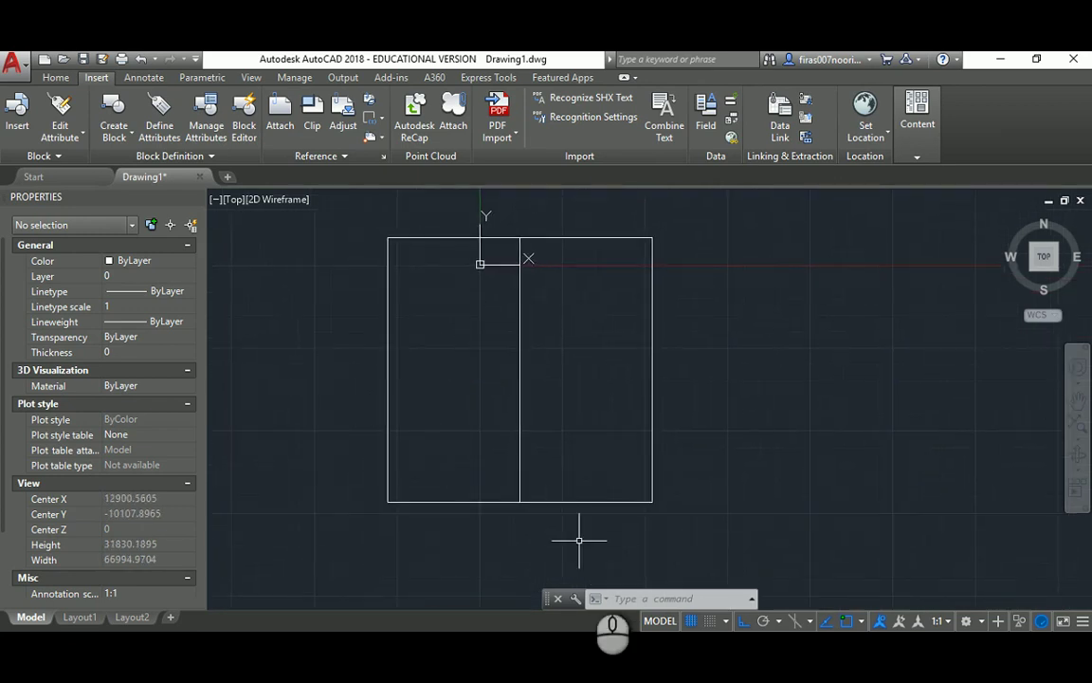
{"action": "left_click", "coordinate": [590, 654]}
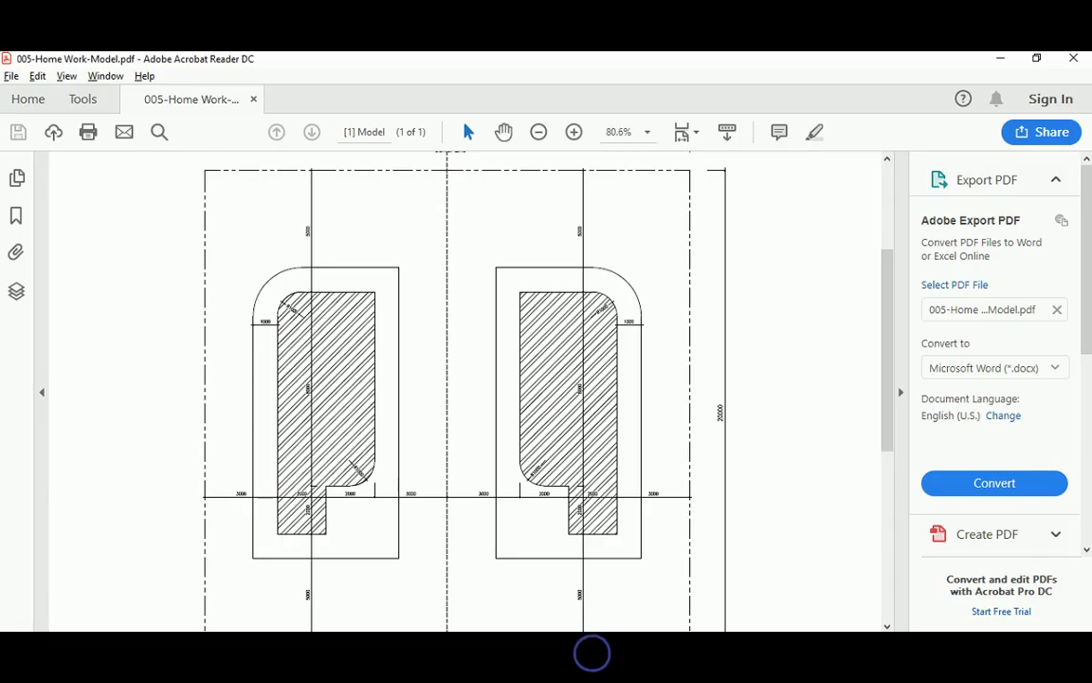
{"action": "left_click", "coordinate": [452, 256]}
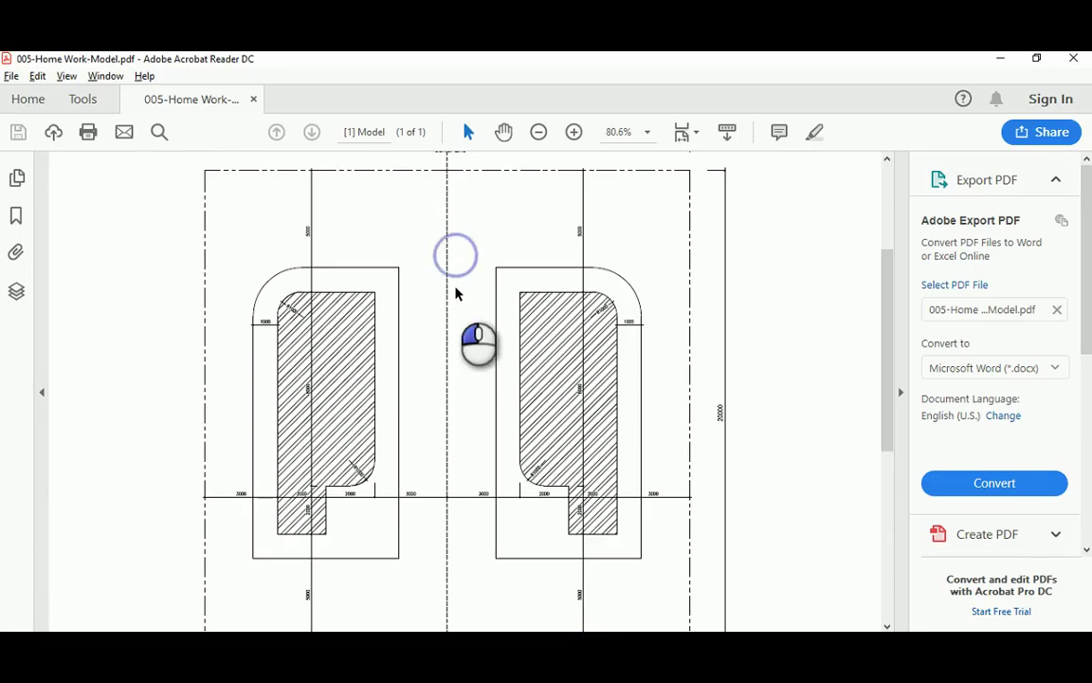
{"action": "scroll", "coordinate": [454, 294], "scroll_direction": "down", "scroll_amount": 2, "text": "ctrl"}
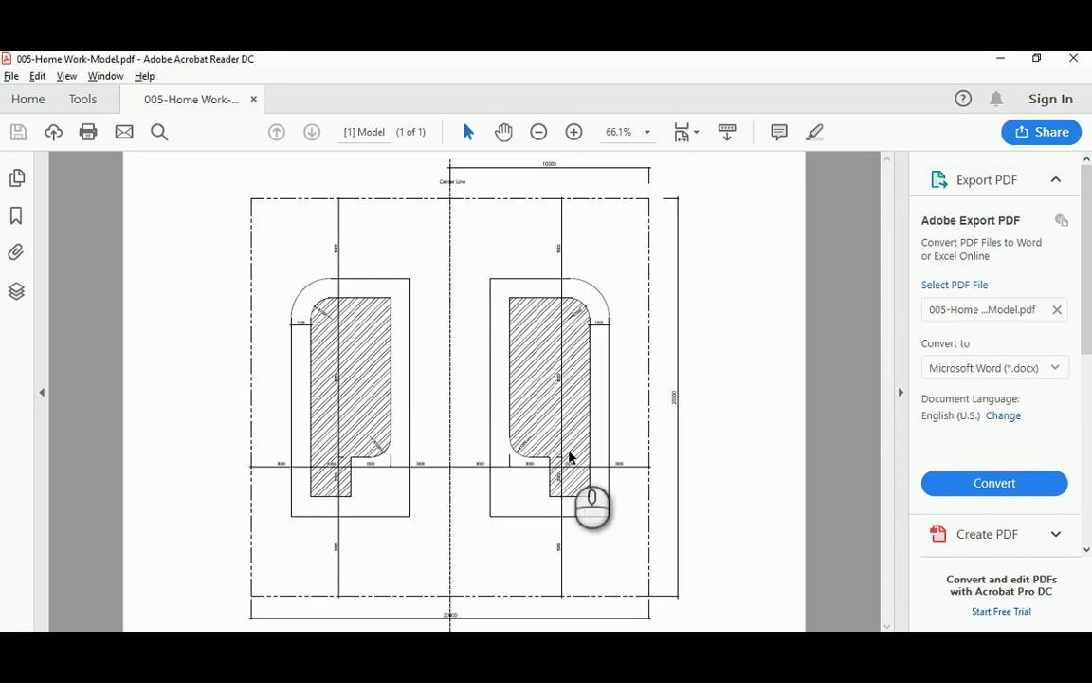
{"action": "scroll", "coordinate": [571, 451], "scroll_direction": "up", "scroll_amount": 3, "text": "ctrl"}
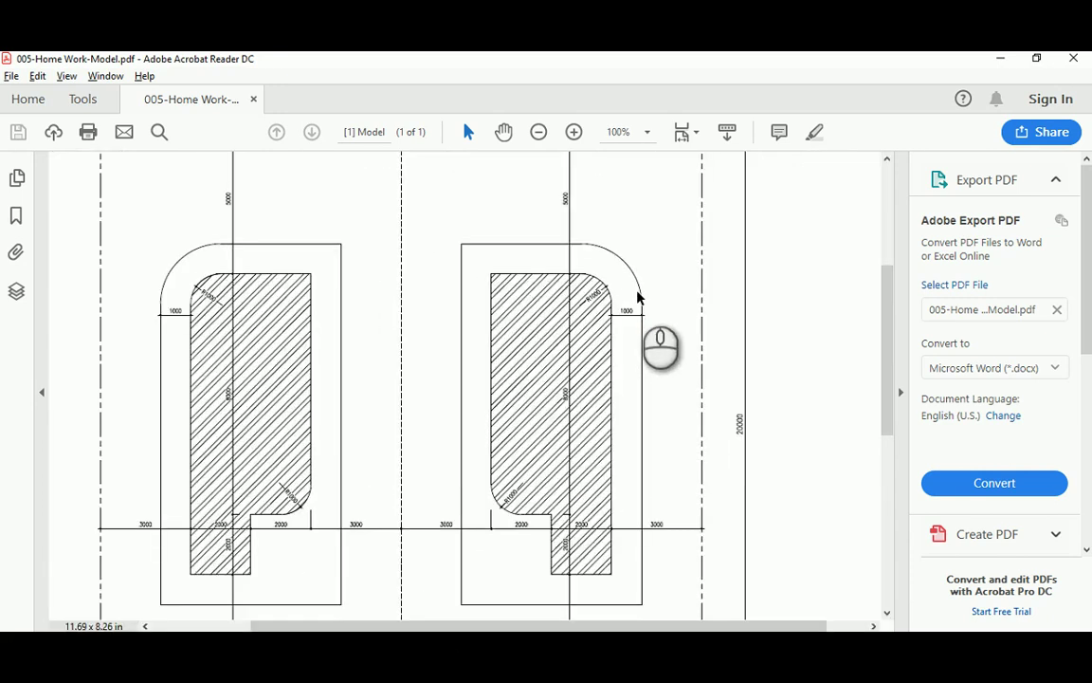
{"action": "scroll", "coordinate": [638, 308], "scroll_direction": "up", "scroll_amount": 3, "text": "ctrl"}
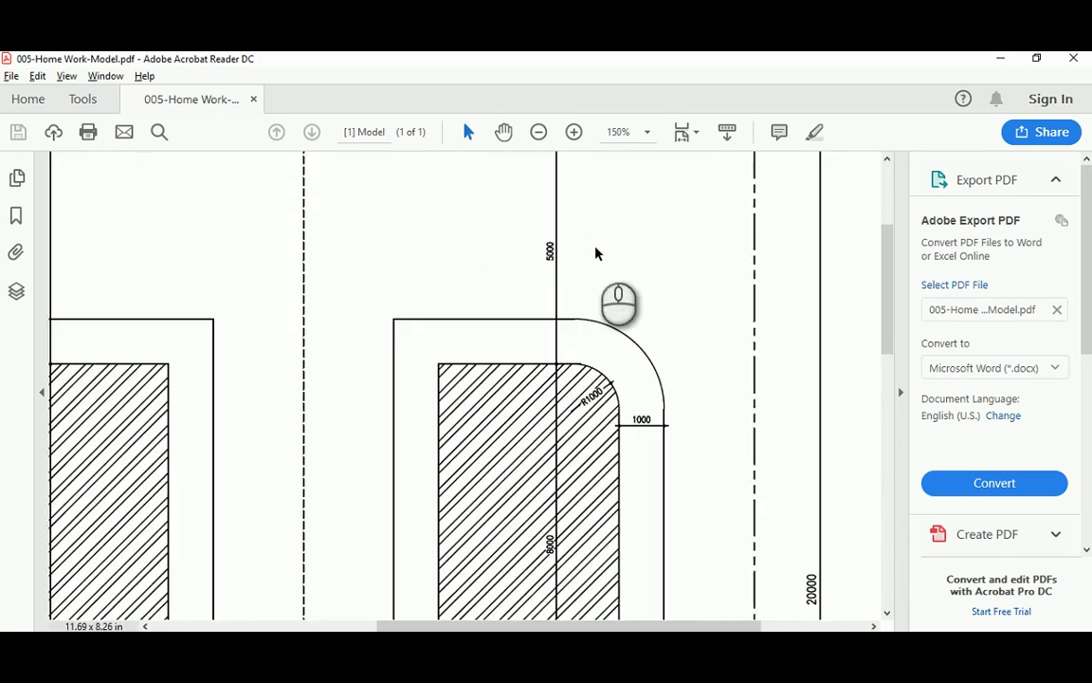
{"action": "scroll", "coordinate": [595, 253], "scroll_direction": "up", "scroll_amount": 1, "text": "ctrl"}
{"action": "scroll", "coordinate": [596, 253], "scroll_direction": "up", "scroll_amount": 2}
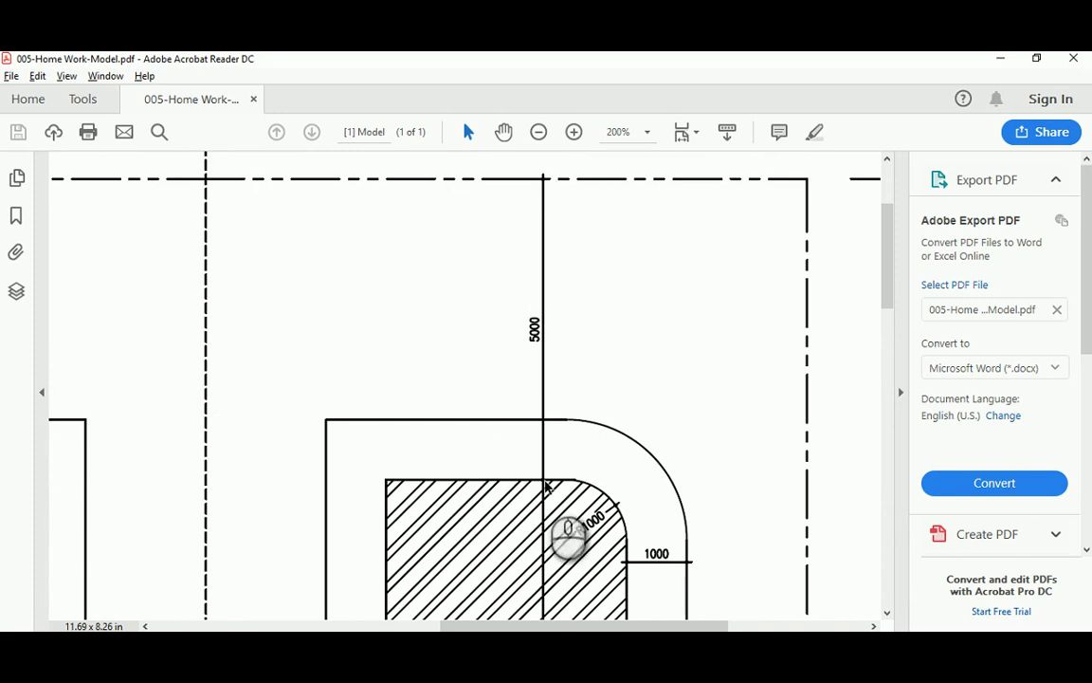
{"action": "scroll", "coordinate": [546, 485], "scroll_direction": "down", "scroll_amount": 6}
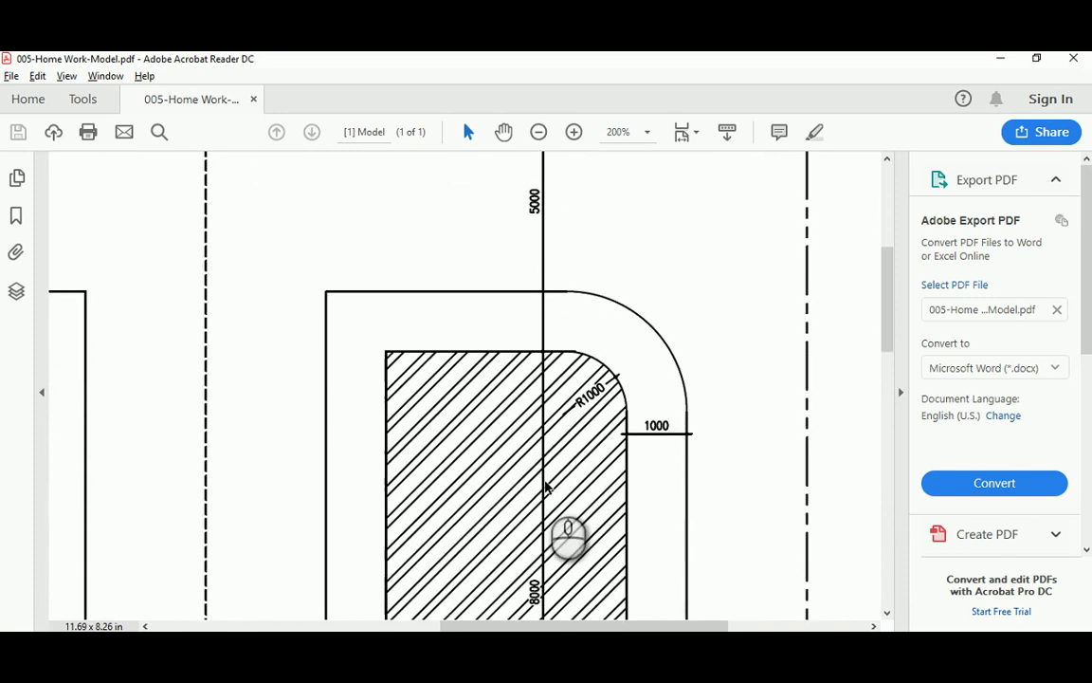
{"action": "scroll", "coordinate": [546, 485], "scroll_direction": "down", "scroll_amount": 1}
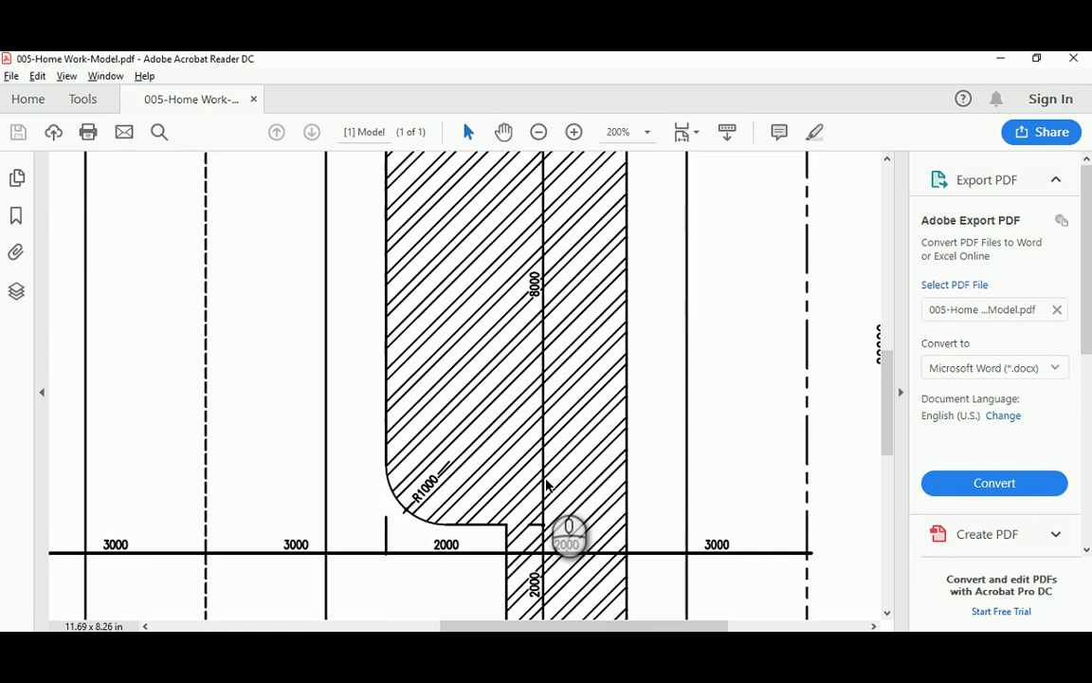
{"action": "scroll", "coordinate": [634, 521], "scroll_direction": "down", "scroll_amount": 1}
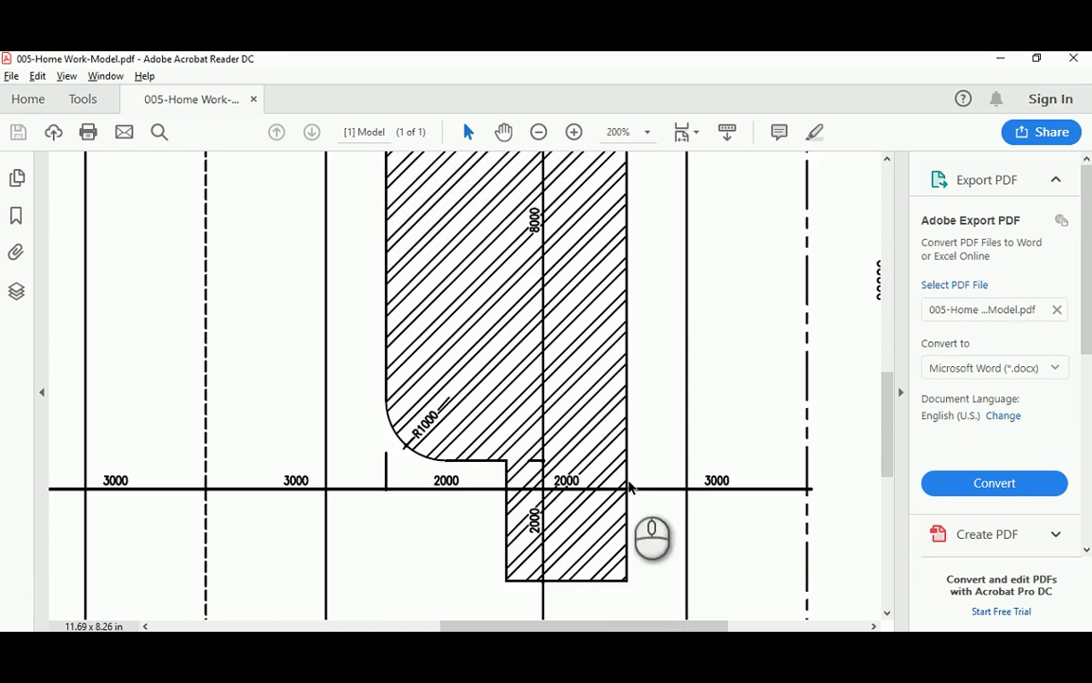
{"action": "scroll", "coordinate": [630, 487], "scroll_direction": "down", "scroll_amount": 3}
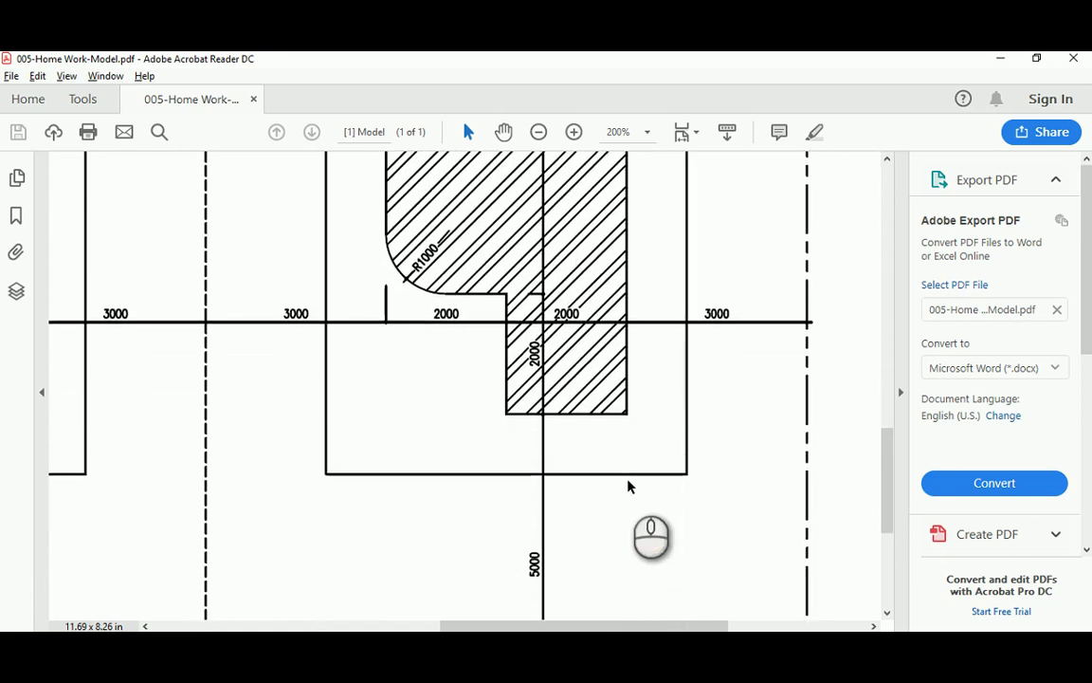
- Offset the rectangle's top and bottom edges 5000 inward
{"action": "key", "text": "alt+Tab"}
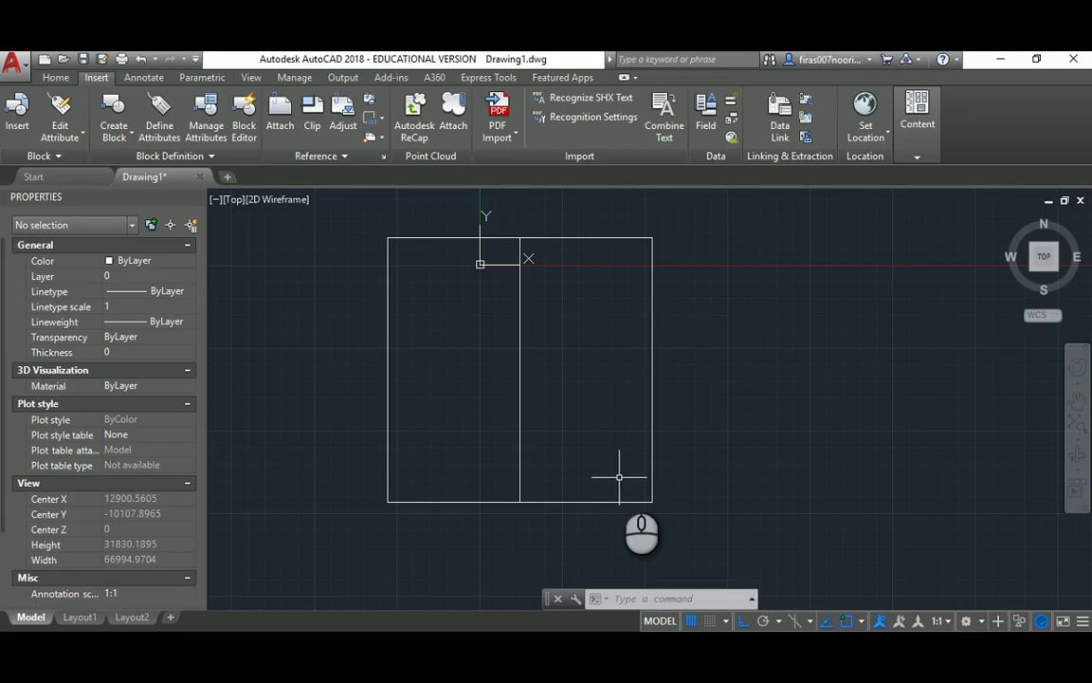
{"action": "key", "text": "Return"}
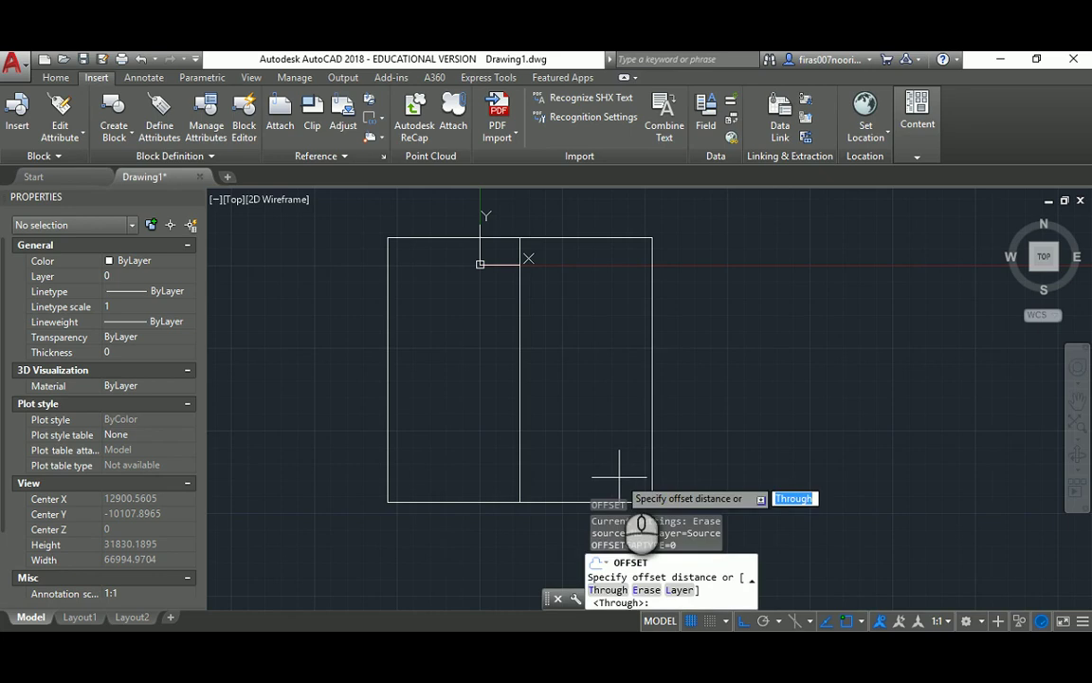
{"action": "type", "text": "5000"}
{"action": "key", "text": "Return"}
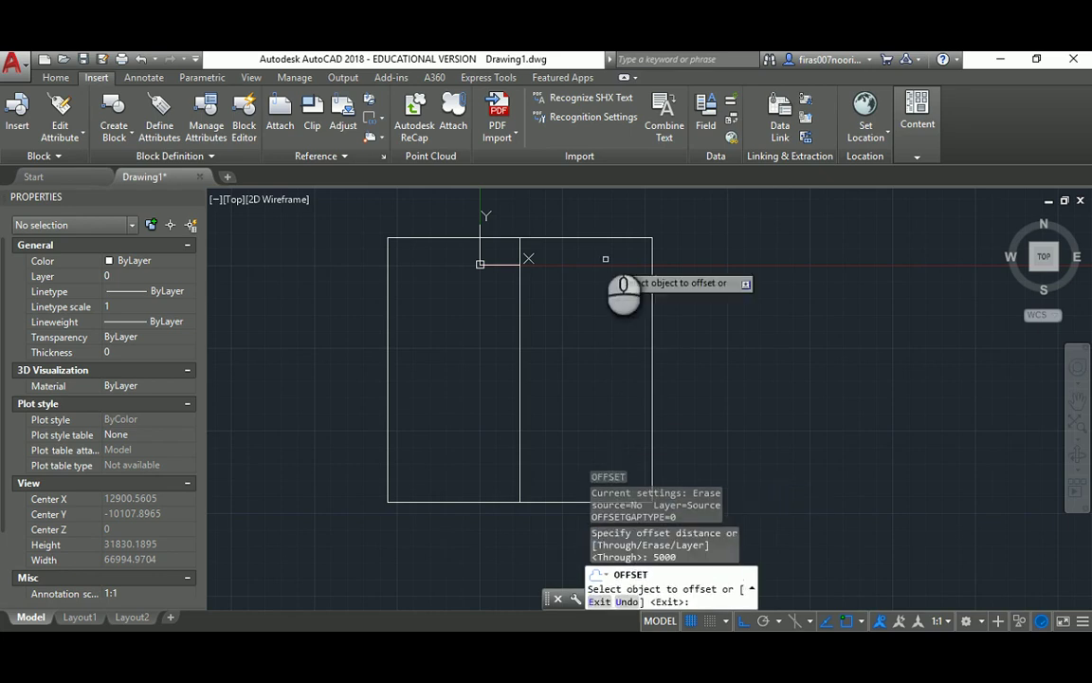
{"action": "left_click", "coordinate": [593, 237]}
{"action": "left_click", "coordinate": [591, 361]}
{"action": "middle_click_drag", "start_coordinate": [591, 361], "coordinate": [512, 309]}
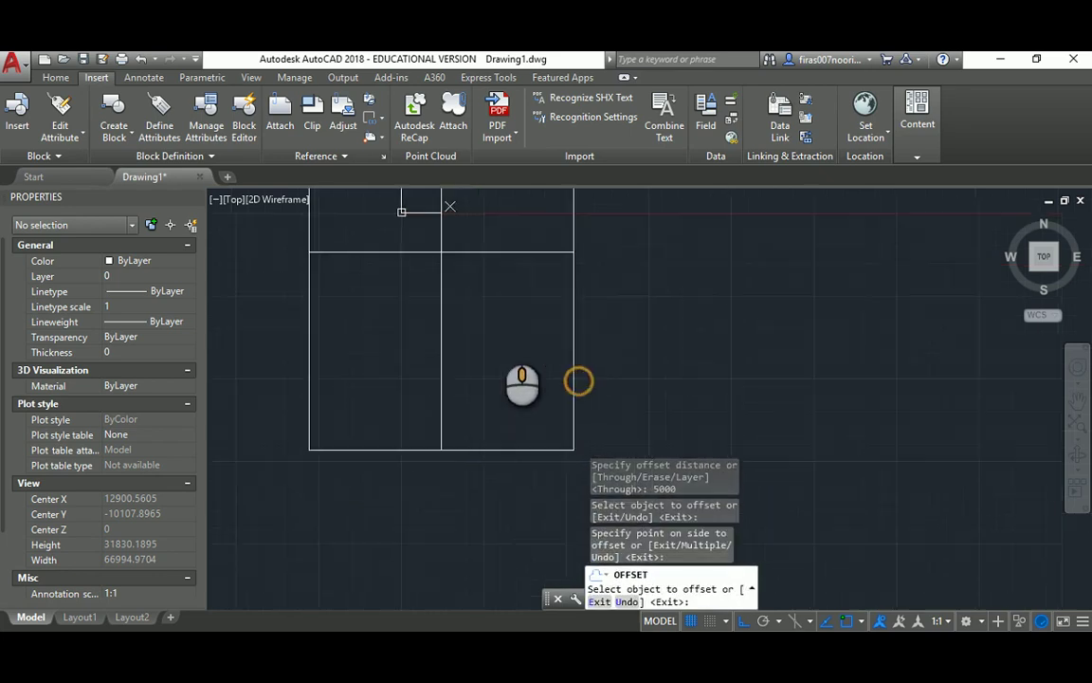
{"action": "left_click", "coordinate": [483, 450]}
{"action": "left_click", "coordinate": [498, 389]}
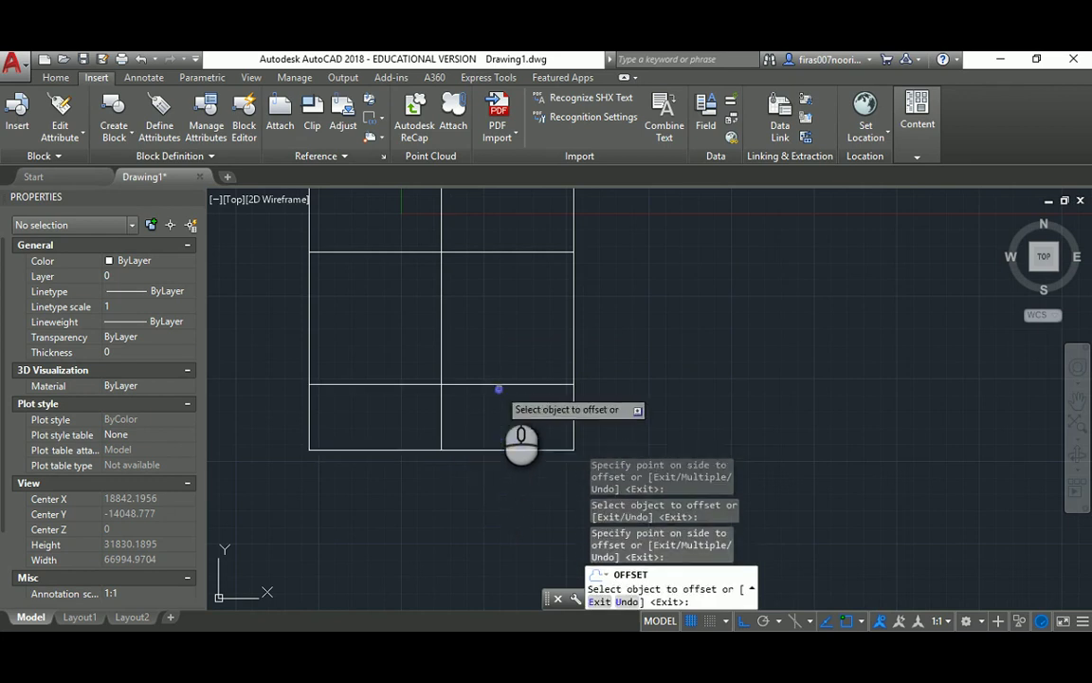
{"action": "key", "text": "Escape"}
- Offset the rectangle's right edge 3000 inward
{"action": "key", "text": "Return"}
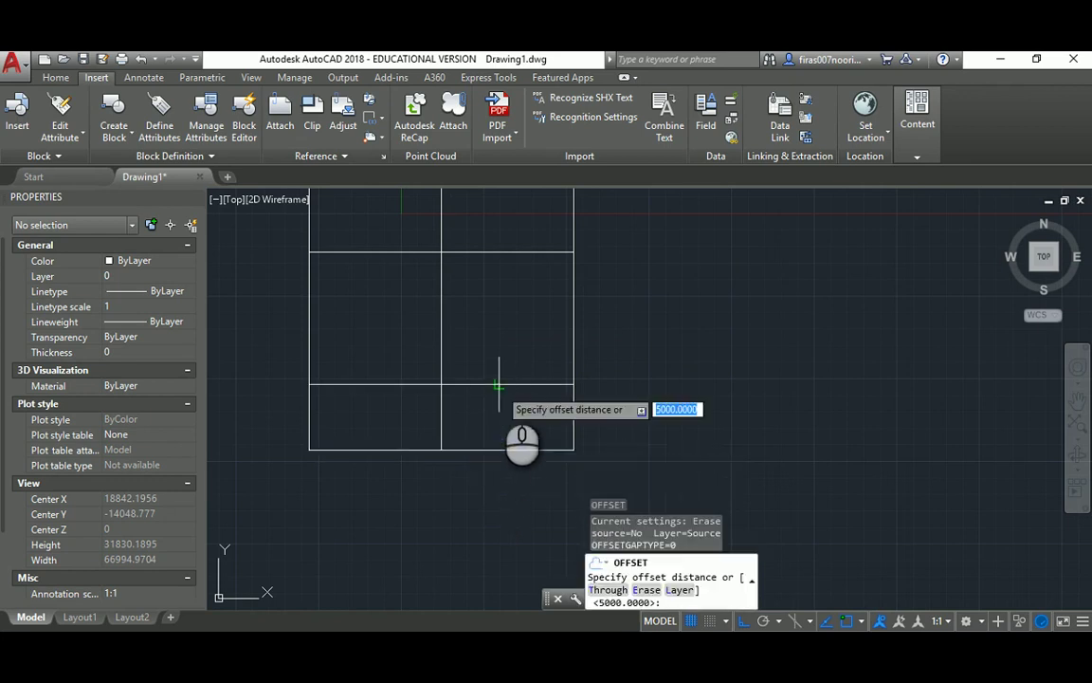
{"action": "type", "text": "3000"}
{"action": "key", "text": "Return"}
{"action": "left_click", "coordinate": [573, 294]}
{"action": "left_click", "coordinate": [521, 300]}
{"action": "scroll", "coordinate": [505, 337], "scroll_direction": "down", "scroll_amount": 2}
{"action": "scroll", "coordinate": [476, 299], "scroll_direction": "up", "scroll_amount": 2}
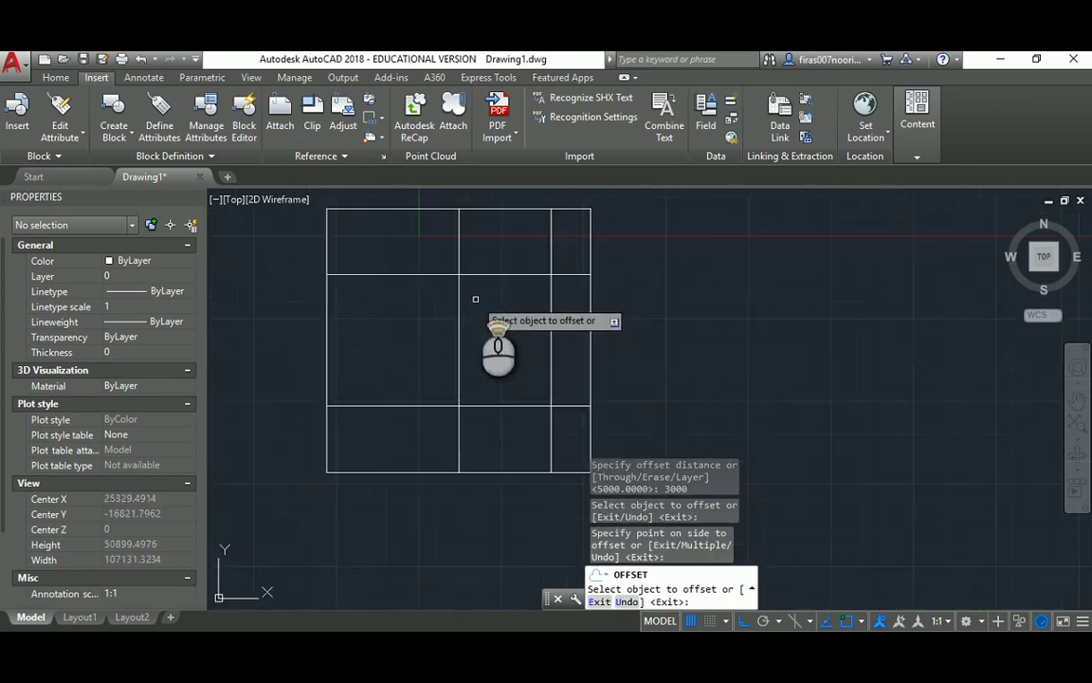
{"action": "key", "text": "Escape"}
- Check the reference plan, then offset the vertical grid line 3000 to the right
{"action": "key", "text": "alt+Tab"}
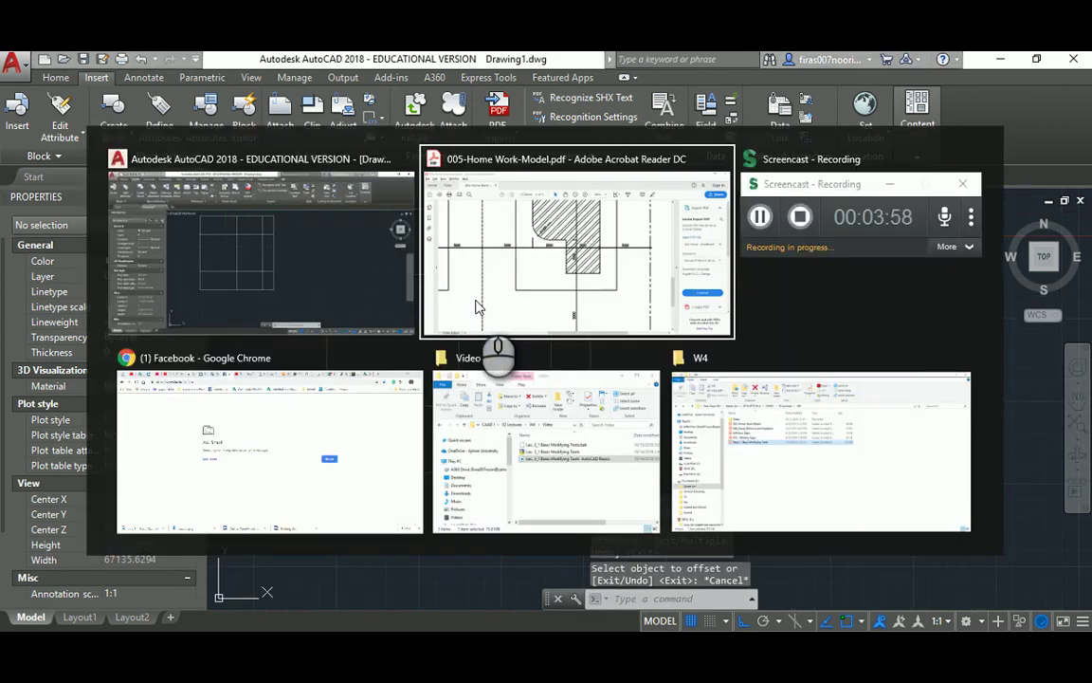
{"action": "left_click", "coordinate": [477, 307]}
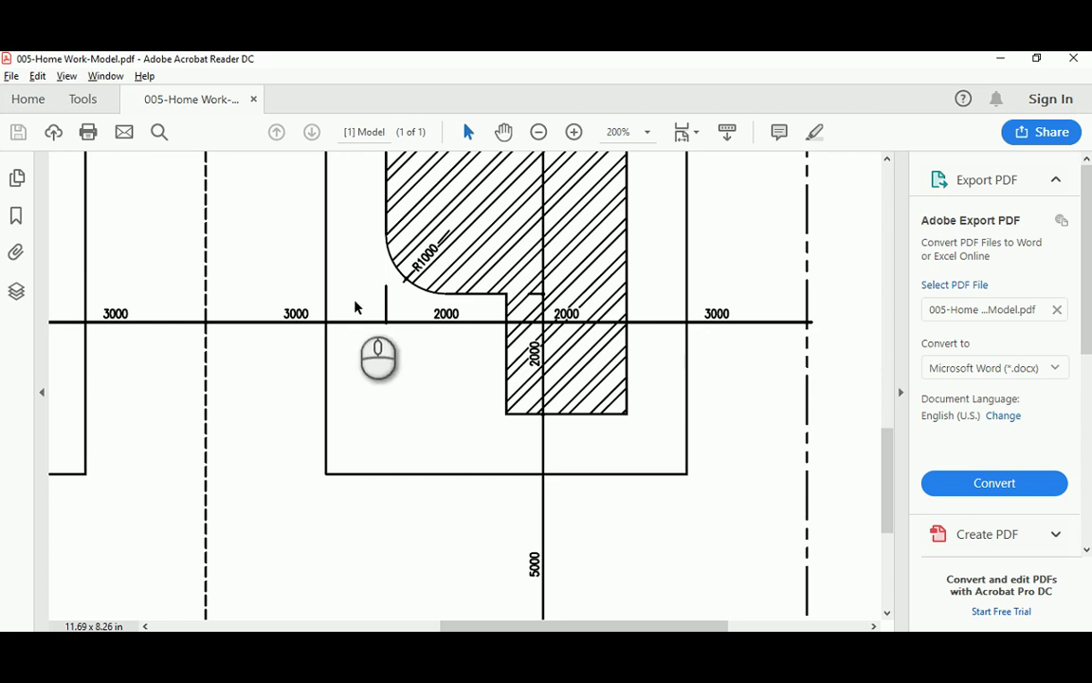
{"action": "key", "text": "alt+Tab"}
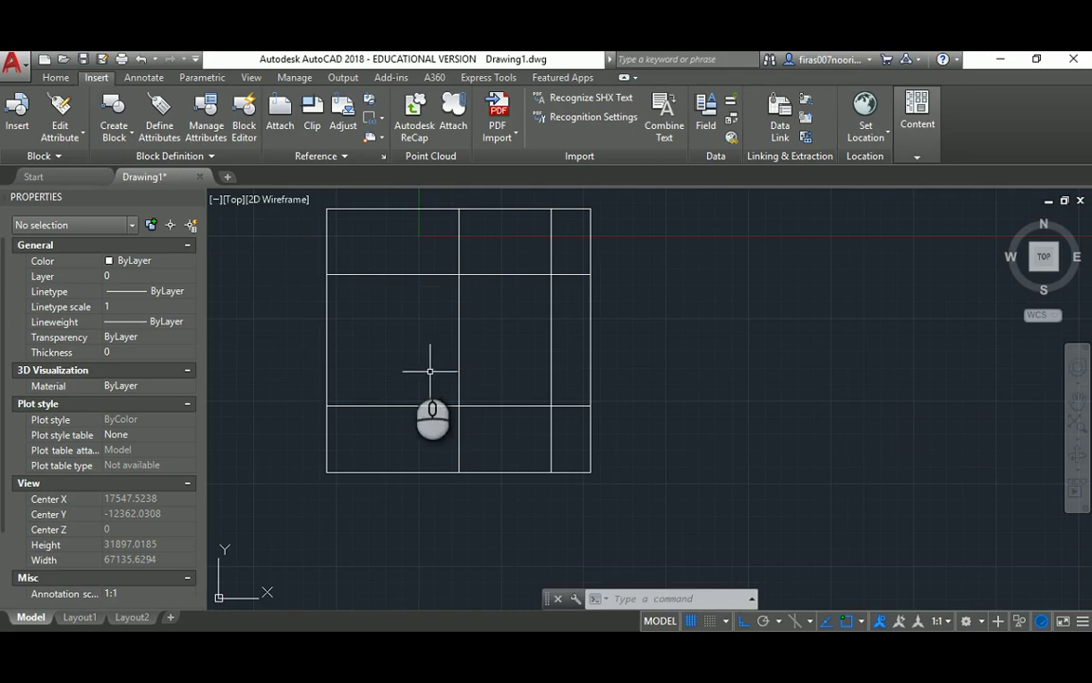
{"action": "type", "text": "o"}
{"action": "key", "text": "Return"}
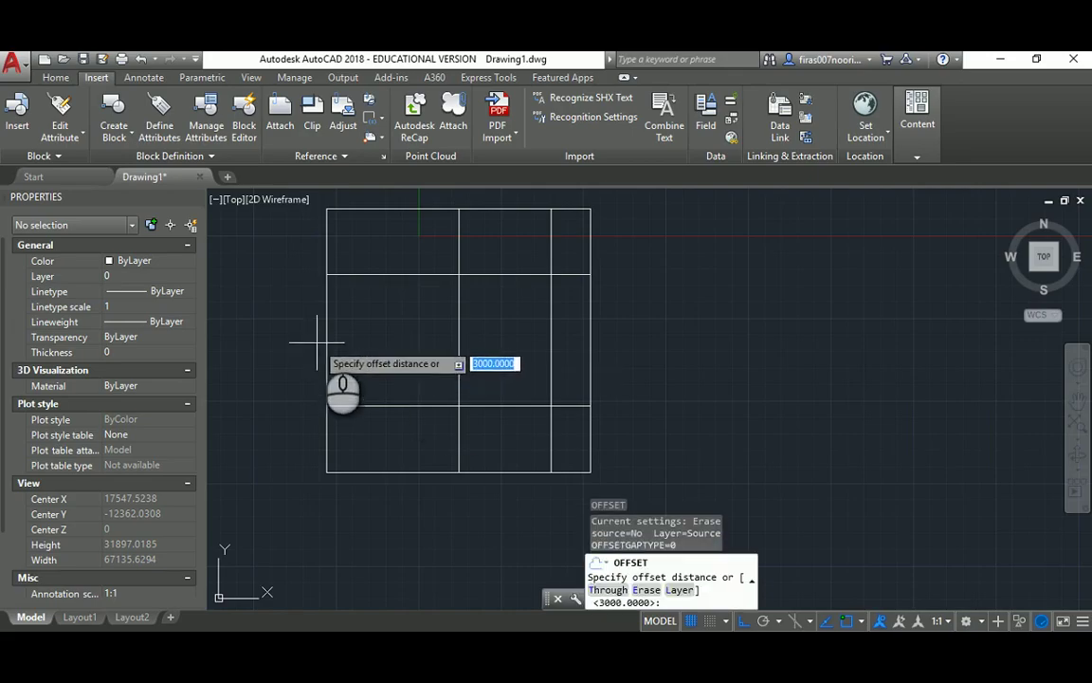
{"action": "key", "text": "Return"}
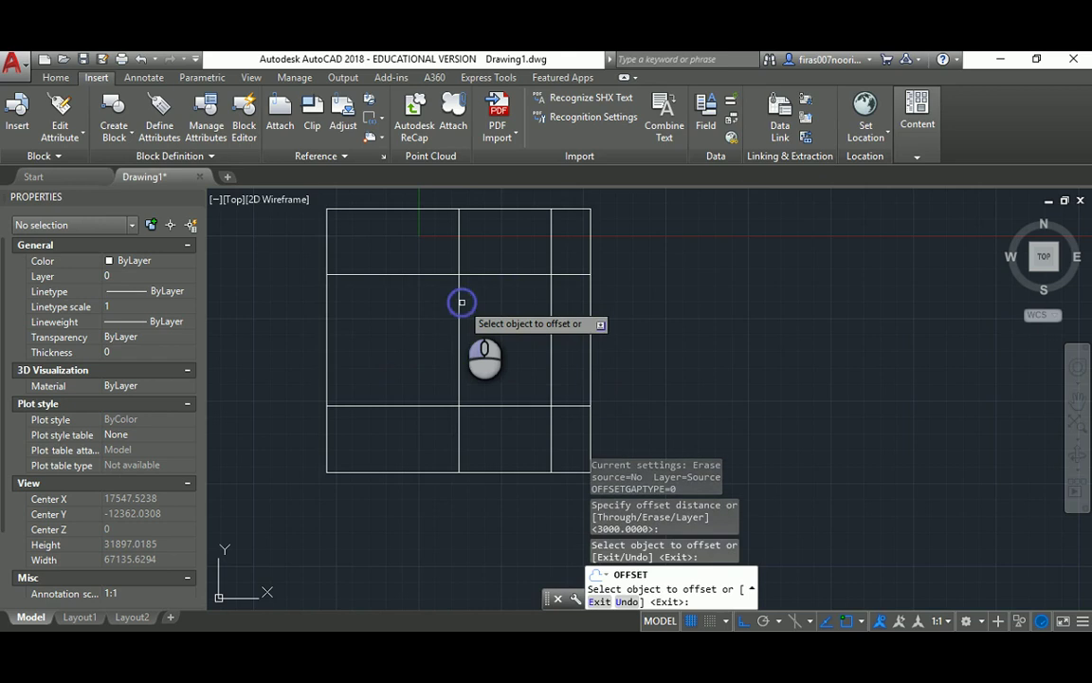
{"action": "left_click", "coordinate": [459, 304]}
{"action": "left_click", "coordinate": [472, 307]}
{"action": "scroll", "coordinate": [498, 309], "scroll_direction": "up", "scroll_amount": 2}
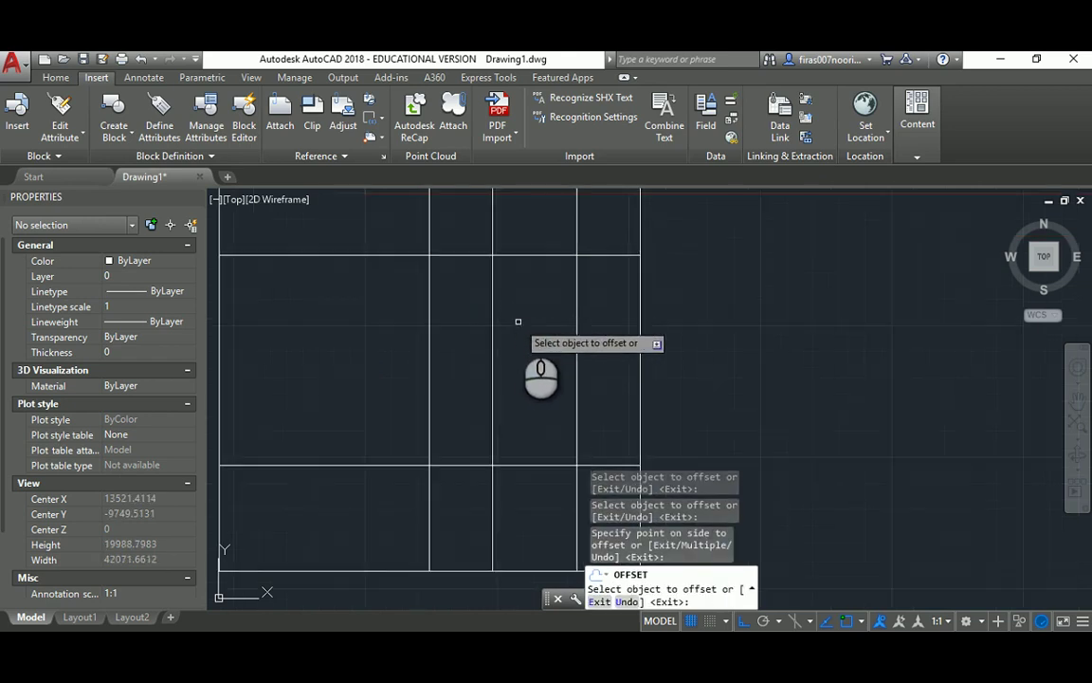
{"action": "key", "text": "alt+Tab"}
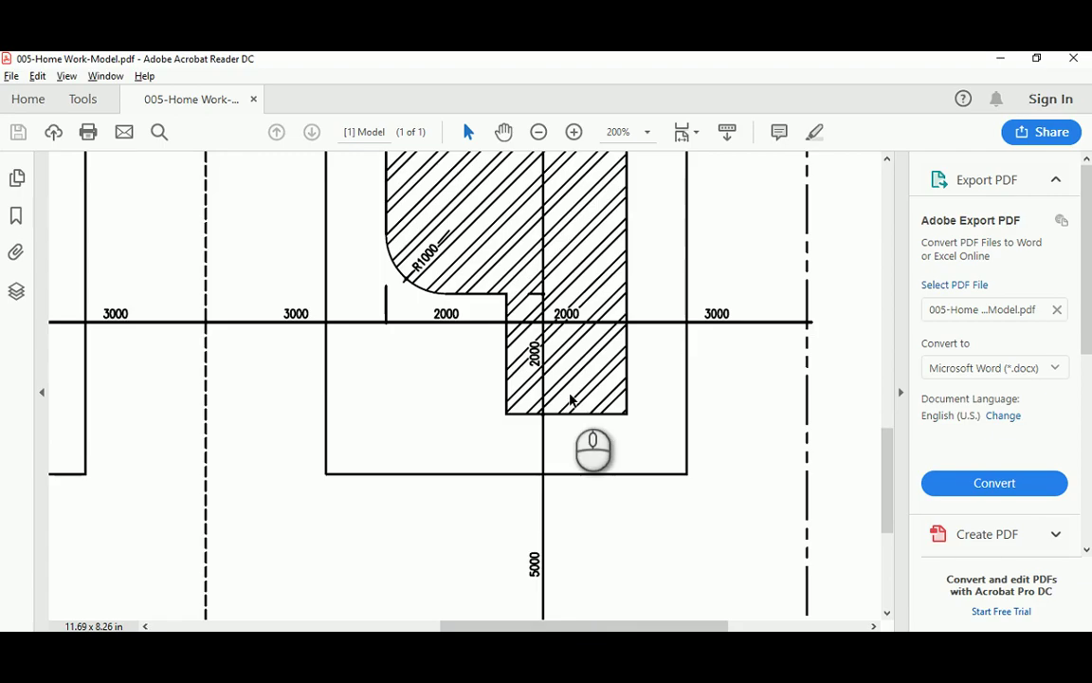
{"action": "scroll", "coordinate": [571, 400], "scroll_direction": "down", "scroll_amount": 2}
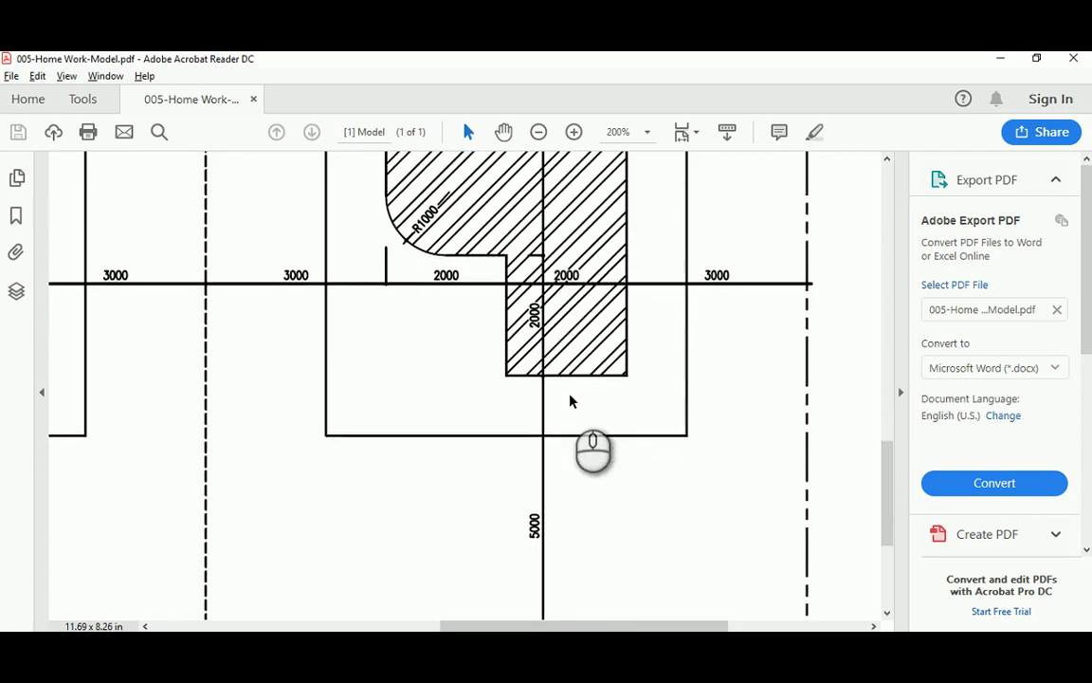
{"action": "scroll", "coordinate": [569, 400], "scroll_direction": "down", "scroll_amount": 3, "text": "ctrl"}
{"action": "scroll", "coordinate": [577, 304], "scroll_direction": "up", "scroll_amount": 2}
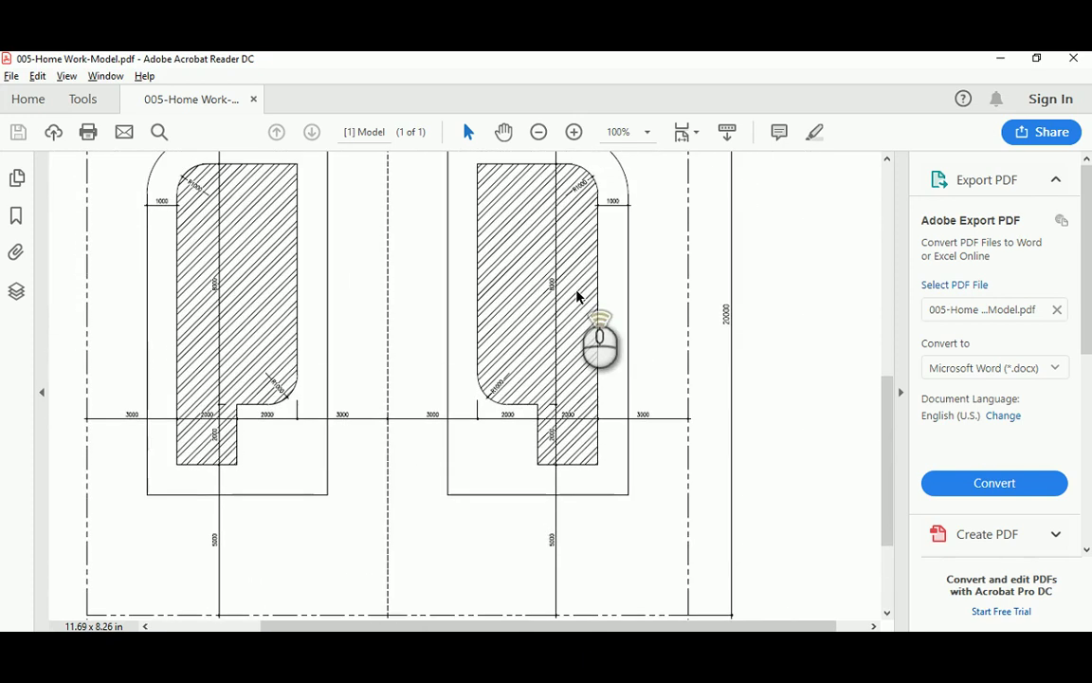
{"action": "scroll", "coordinate": [580, 304], "scroll_direction": "up", "scroll_amount": 3}
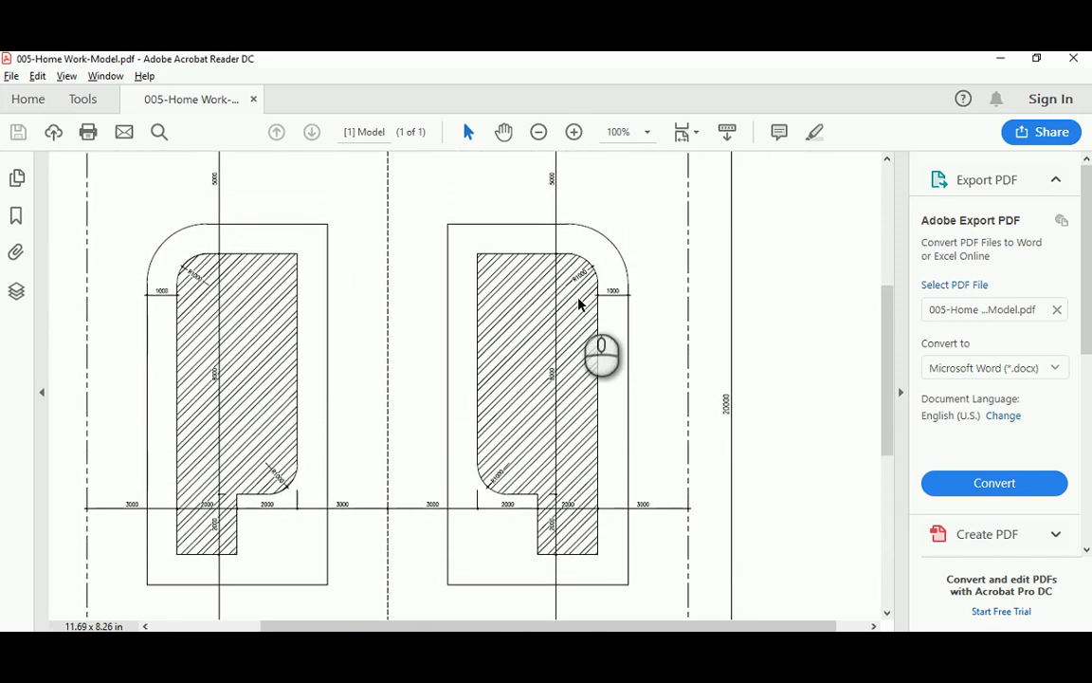
{"action": "scroll", "coordinate": [579, 305], "scroll_direction": "down", "scroll_amount": 2}
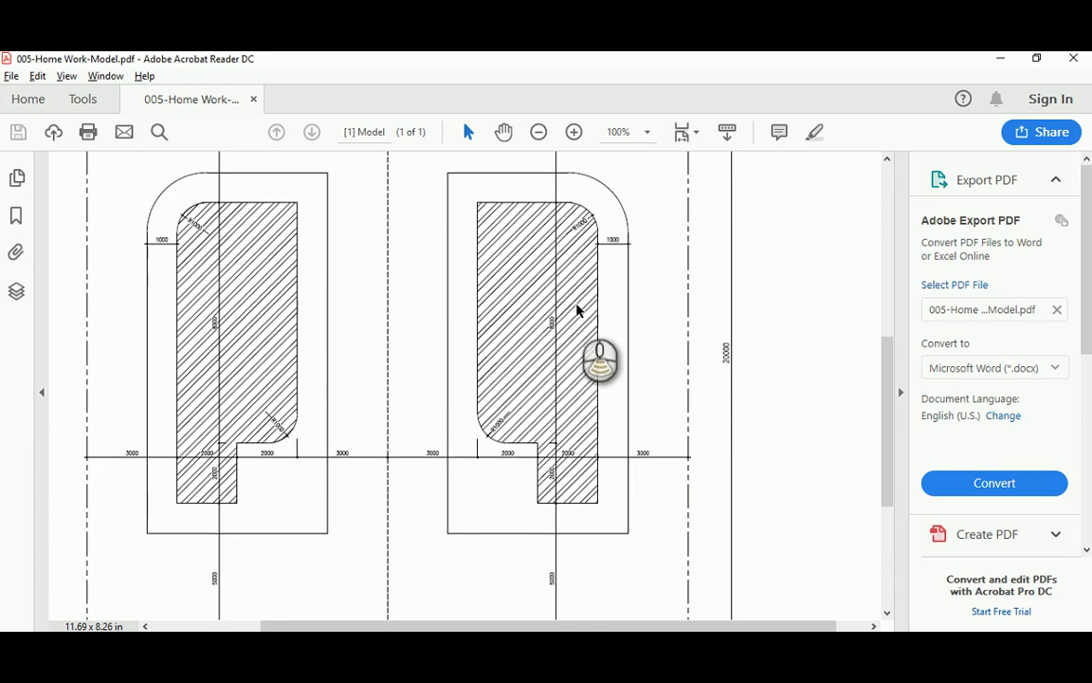
{"action": "scroll", "coordinate": [578, 313], "scroll_direction": "down", "scroll_amount": 2}
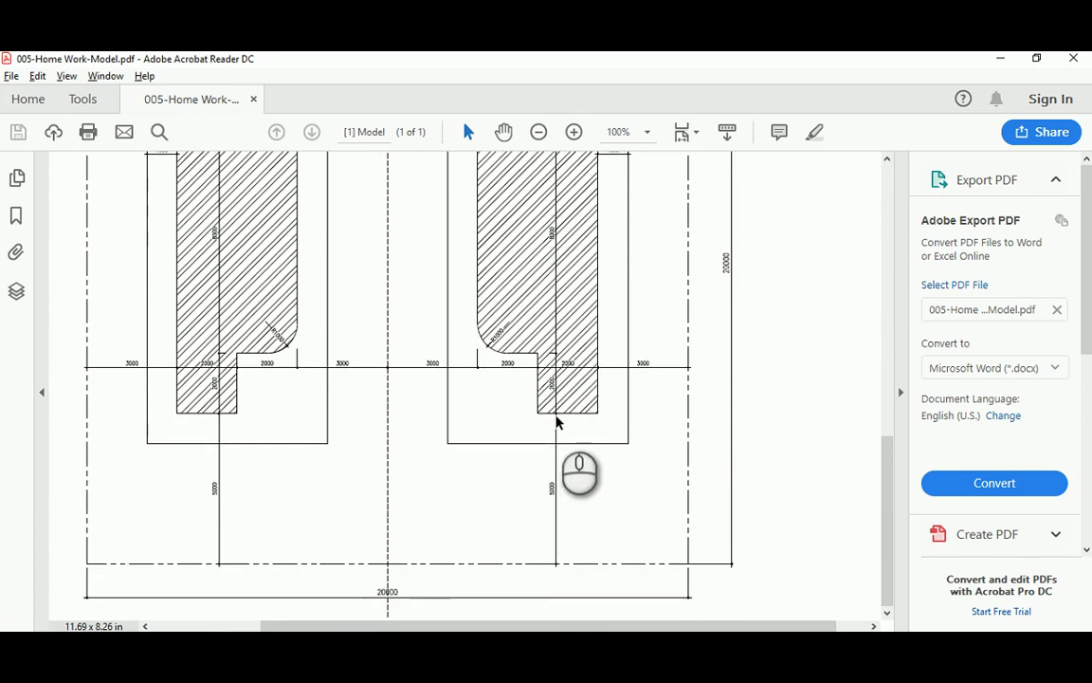
{"action": "scroll", "coordinate": [557, 420], "scroll_direction": "up", "scroll_amount": 3, "text": "ctrl"}
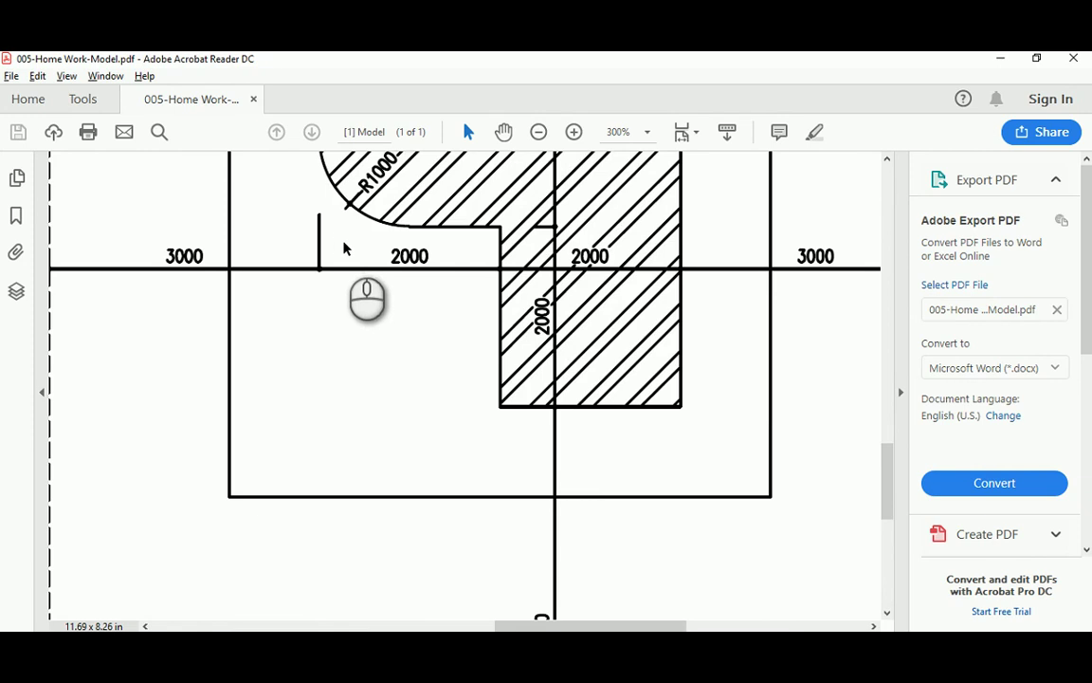
{"action": "scroll", "coordinate": [378, 218], "scroll_direction": "down", "scroll_amount": 1}
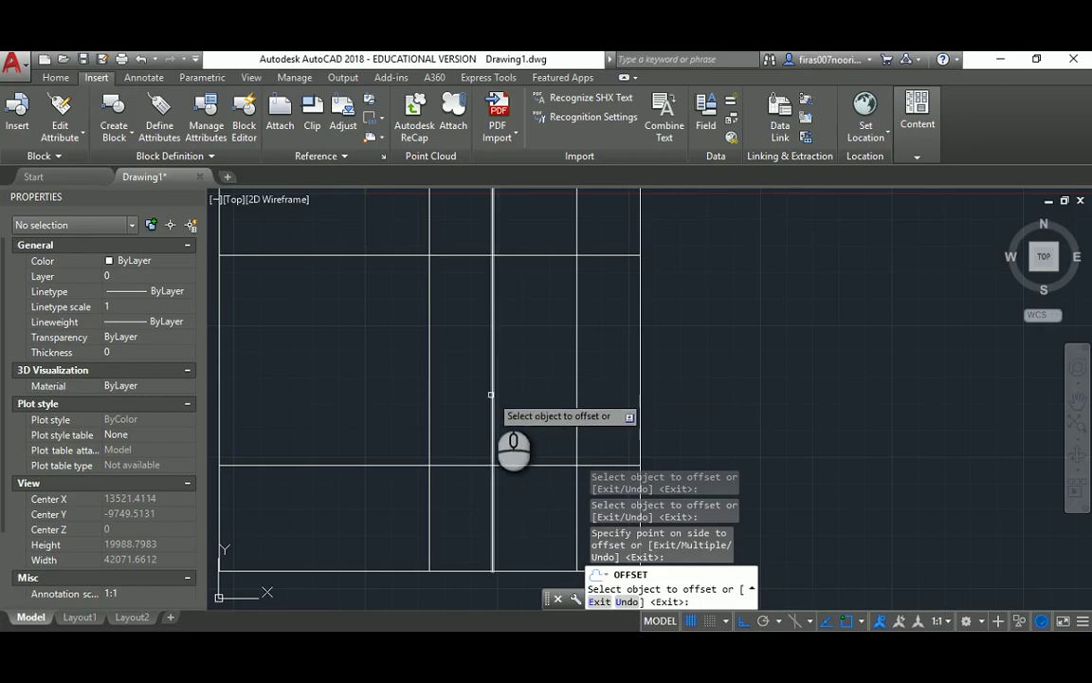
- Offset a horizontal line 2000 upward and a vertical line 2000 to the right
{"action": "key", "text": "Escape"}
{"action": "type", "text": "o"}
{"action": "key", "text": "Return"}
{"action": "type", "text": "20"}
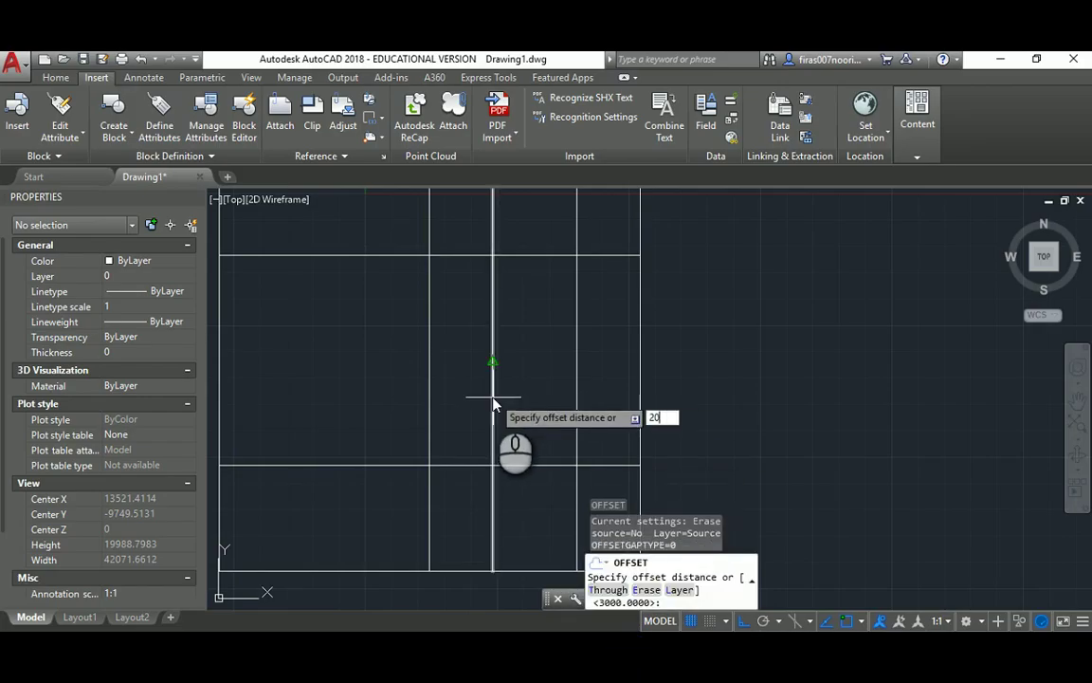
{"action": "type", "text": "00"}
{"action": "key", "text": "Return"}
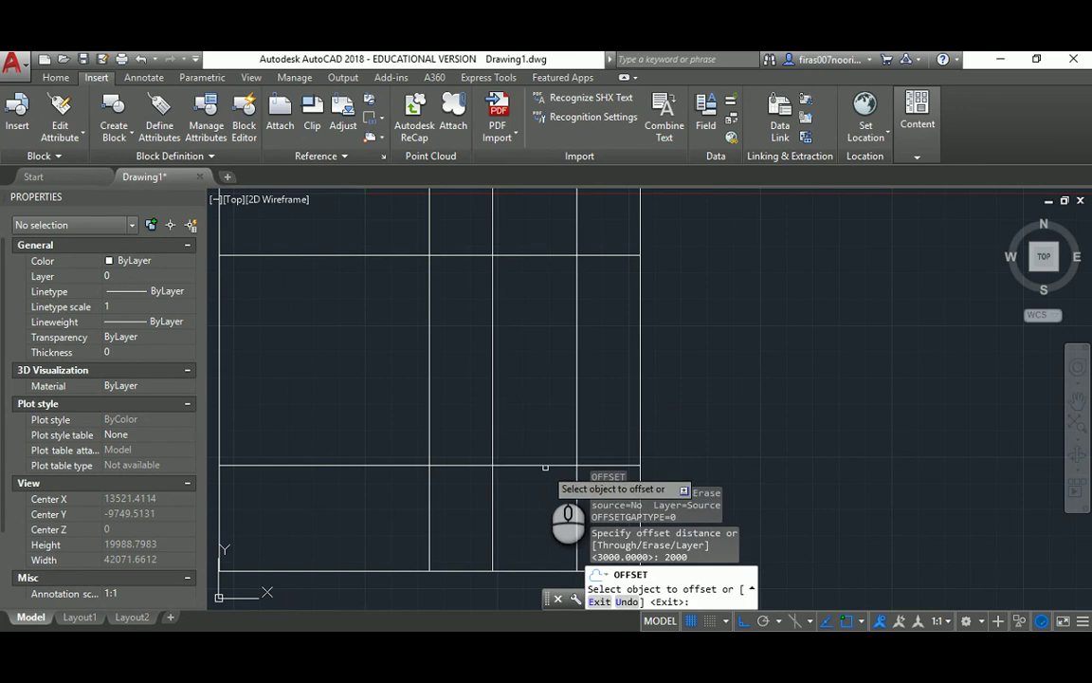
{"action": "left_click", "coordinate": [543, 464]}
{"action": "left_click", "coordinate": [546, 402]}
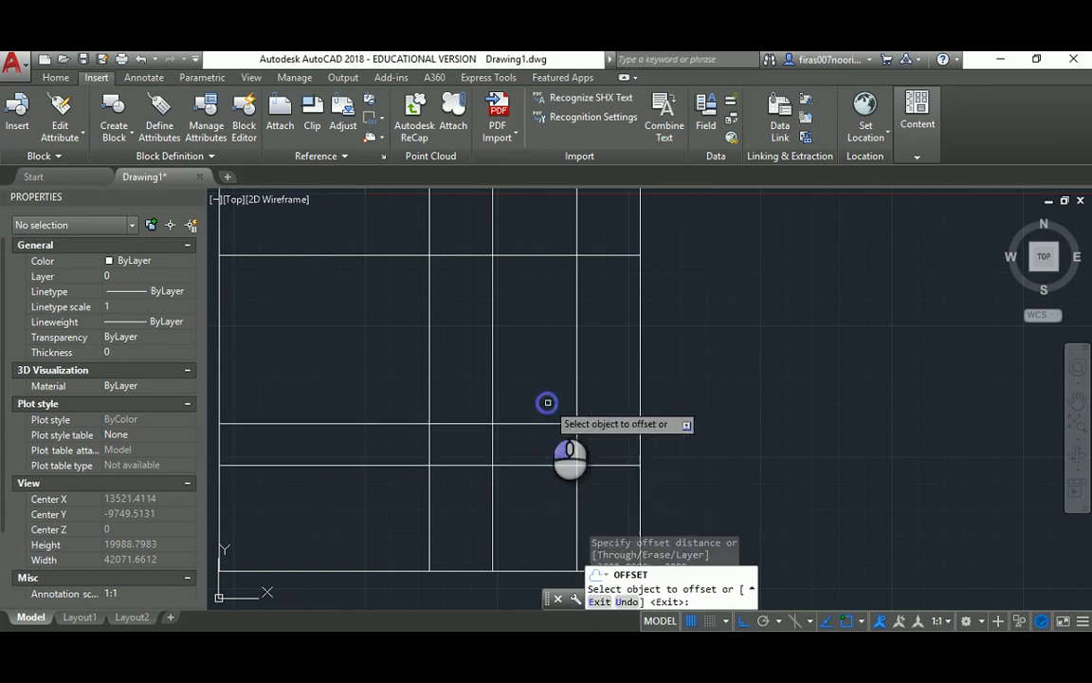
{"action": "left_click", "coordinate": [491, 374]}
{"action": "left_click", "coordinate": [520, 377]}
{"action": "middle_click_drag", "start_coordinate": [577, 414], "coordinate": [566, 405]}
{"action": "key", "text": "Escape"}
{"action": "key", "text": "Escape"}
{"action": "key", "text": "Escape"}
{"action": "scroll", "coordinate": [561, 422], "scroll_direction": "up", "scroll_amount": 2}
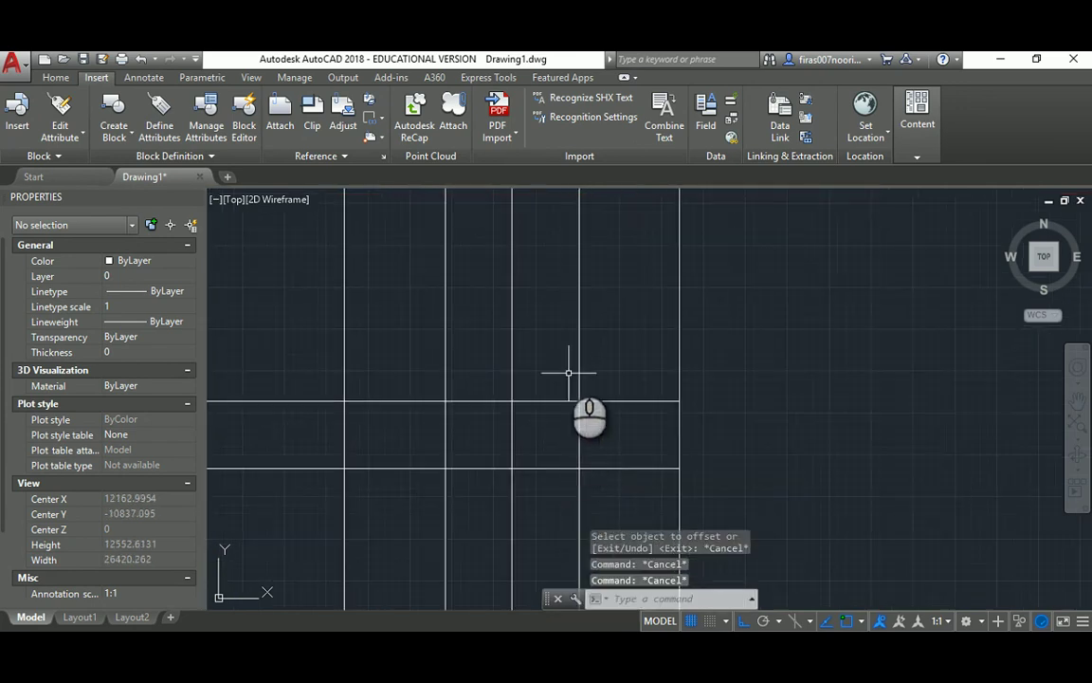
- Fillet with radius 0 in Multiple mode to sharpen the notch corners at lower left
{"action": "type", "text": "f"}
{"action": "key", "text": "Return"}
{"action": "type", "text": "r"}
{"action": "key", "text": "Return"}
{"action": "key", "text": "Return"}
{"action": "type", "text": "m"}
{"action": "key", "text": "Return"}
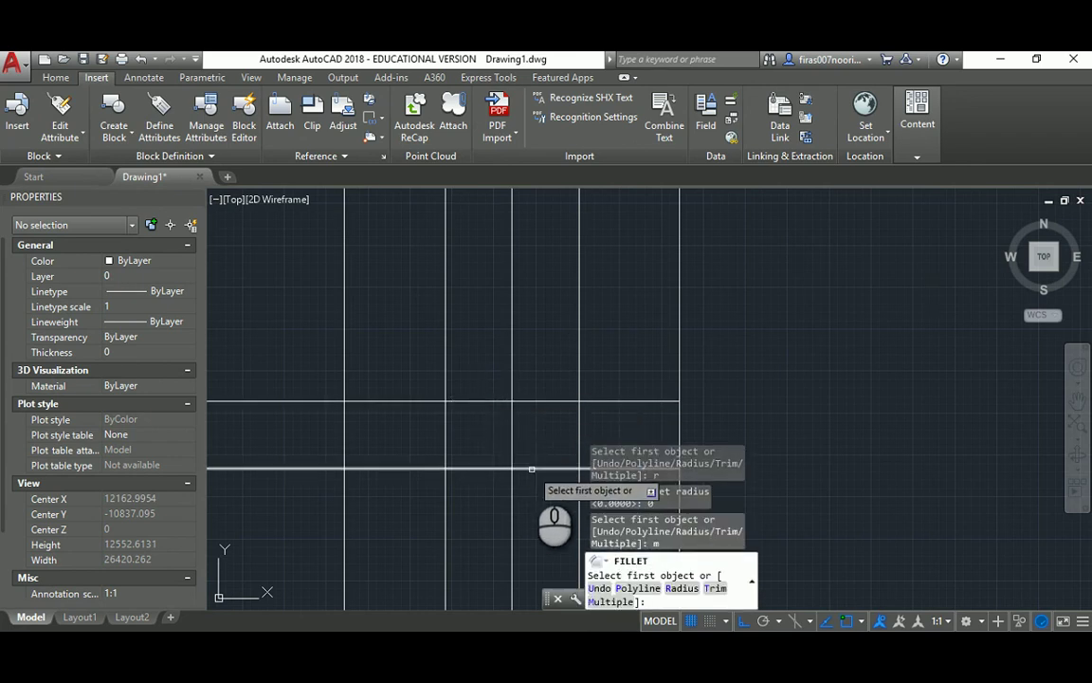
{"action": "left_click", "coordinate": [531, 466]}
{"action": "left_click", "coordinate": [513, 433]}
{"action": "left_click", "coordinate": [511, 424]}
{"action": "left_click", "coordinate": [486, 401]}
{"action": "left_click", "coordinate": [479, 403]}
{"action": "left_click", "coordinate": [445, 379]}
{"action": "scroll", "coordinate": [447, 384], "scroll_direction": "down", "scroll_amount": 2}
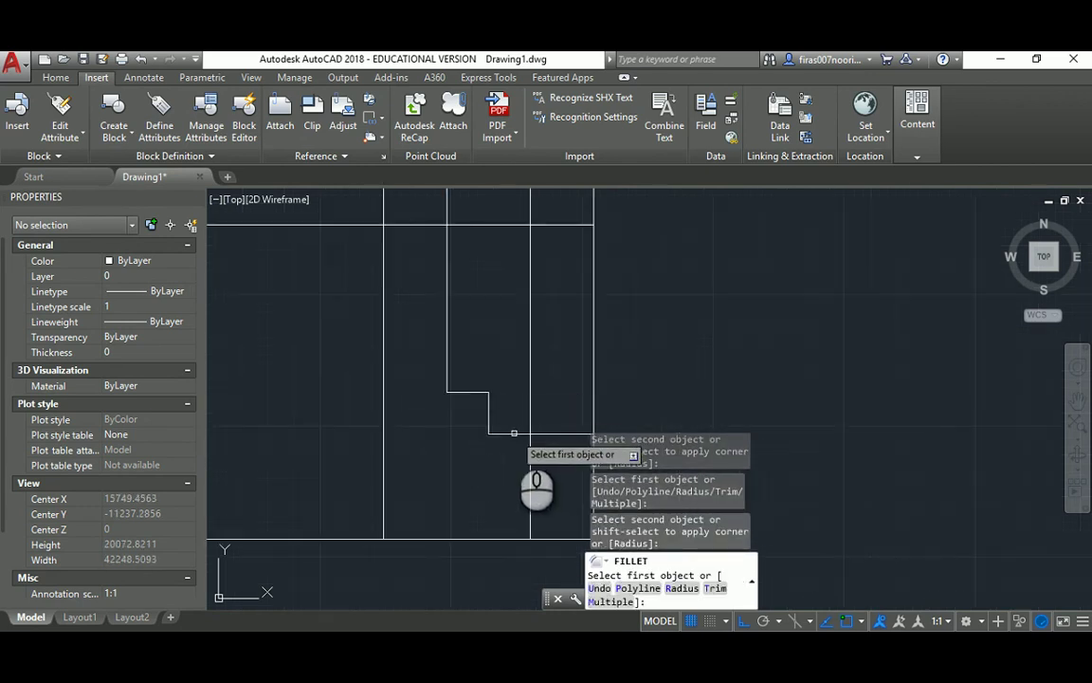
- Sharpen the remaining right, top and inner corners to close the building outline
{"action": "left_click", "coordinate": [528, 388]}
{"action": "left_click", "coordinate": [529, 226]}
{"action": "left_click", "coordinate": [529, 230]}
{"action": "left_click", "coordinate": [505, 221]}
{"action": "left_click", "coordinate": [444, 238]}
{"action": "left_click", "coordinate": [443, 237]}
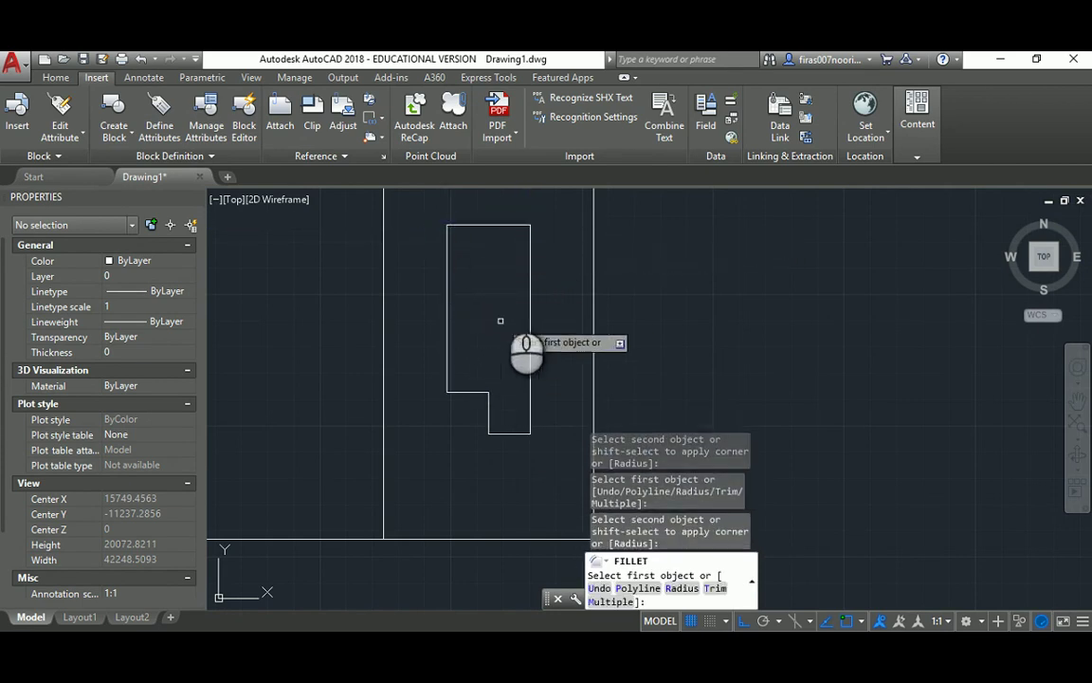
{"action": "middle_click_drag", "start_coordinate": [501, 296], "coordinate": [487, 345]}
{"action": "middle_click_drag", "start_coordinate": [509, 408], "coordinate": [491, 507]}
{"action": "key", "text": "alt+Tab"}
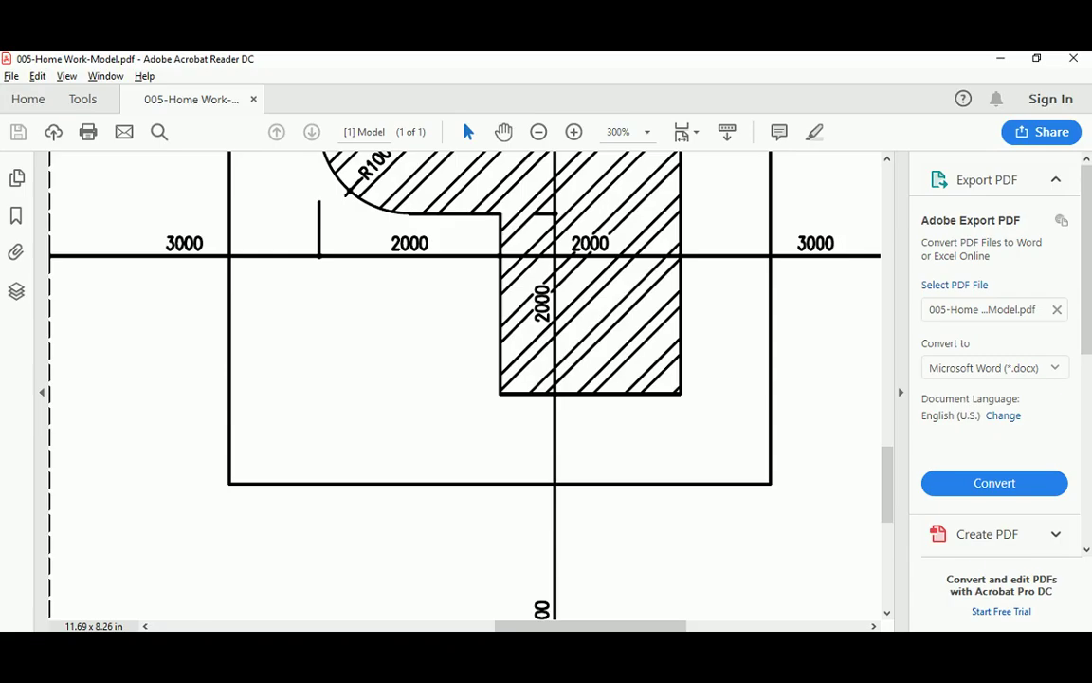
{"action": "scroll", "coordinate": [394, 316], "scroll_direction": "up", "scroll_amount": 2}
{"action": "scroll", "coordinate": [393, 316], "scroll_direction": "up", "scroll_amount": 2}
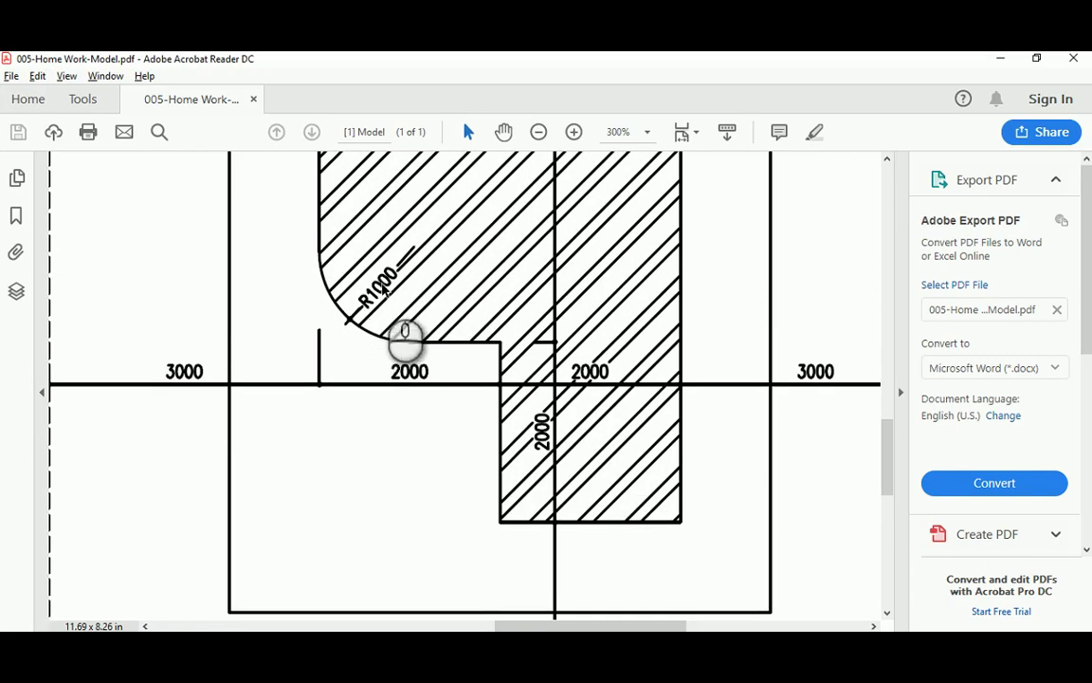
- Round the corner between the outline's left side and the step line with a 1000-radius fillet
{"action": "left_click", "coordinate": [633, 675]}
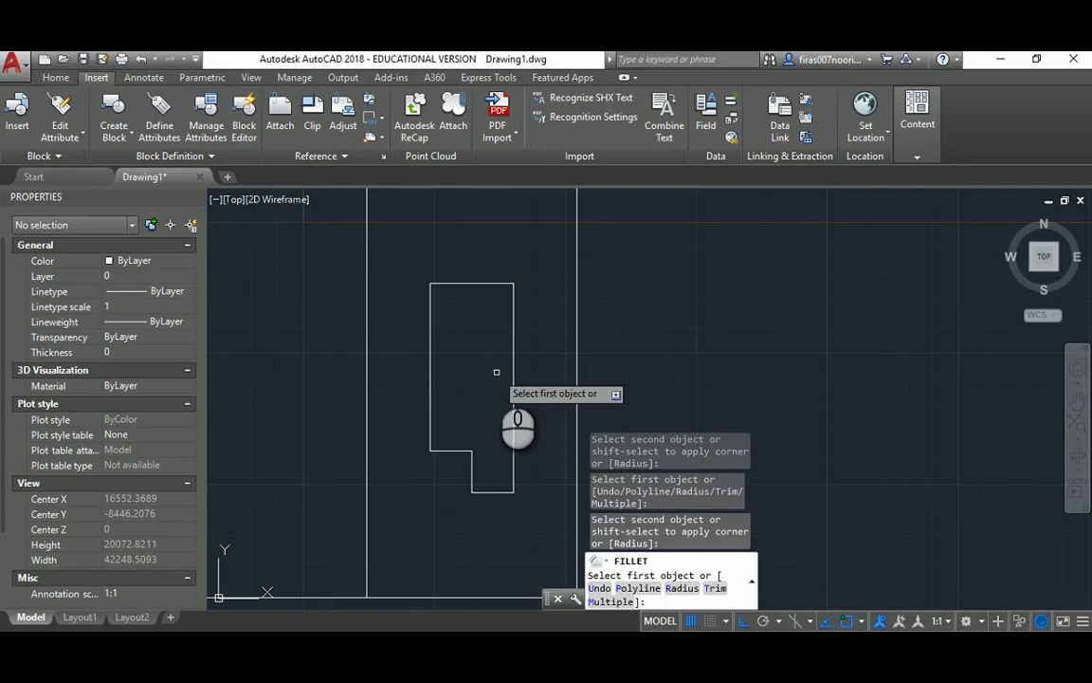
{"action": "key", "text": "Escape"}
{"action": "key", "text": "Return"}
{"action": "type", "text": "r"}
{"action": "key", "text": "Return"}
{"action": "type", "text": "1000"}
{"action": "key", "text": "Return"}
{"action": "left_click", "coordinate": [431, 422]}
{"action": "left_click", "coordinate": [443, 450]}
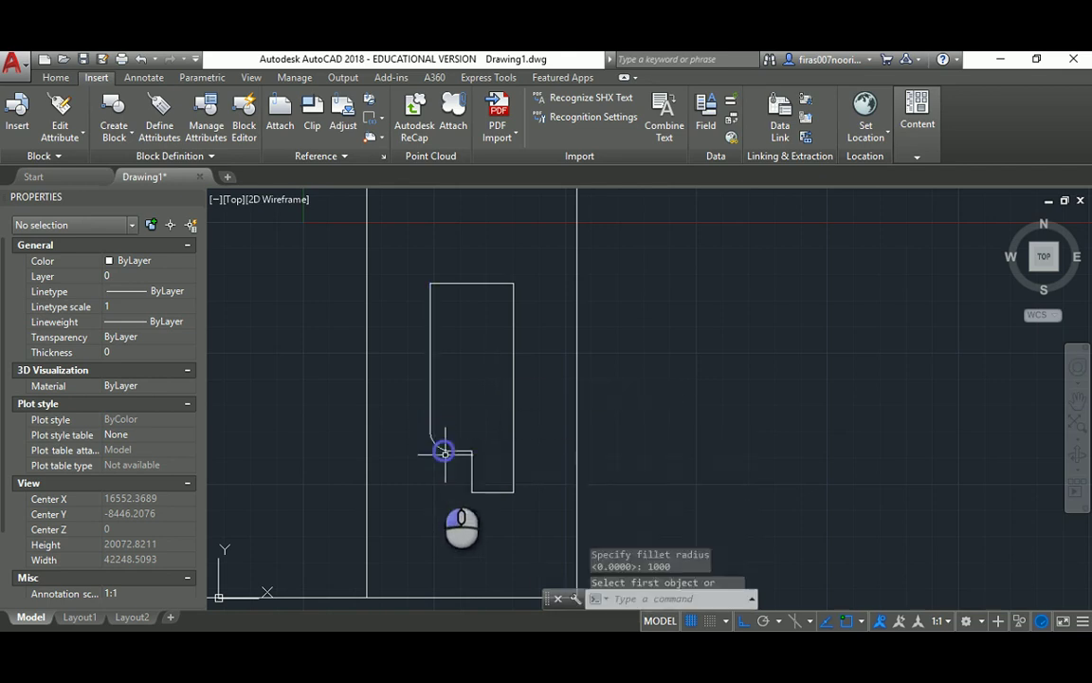
{"action": "middle_click_drag", "start_coordinate": [454, 434], "coordinate": [471, 397]}
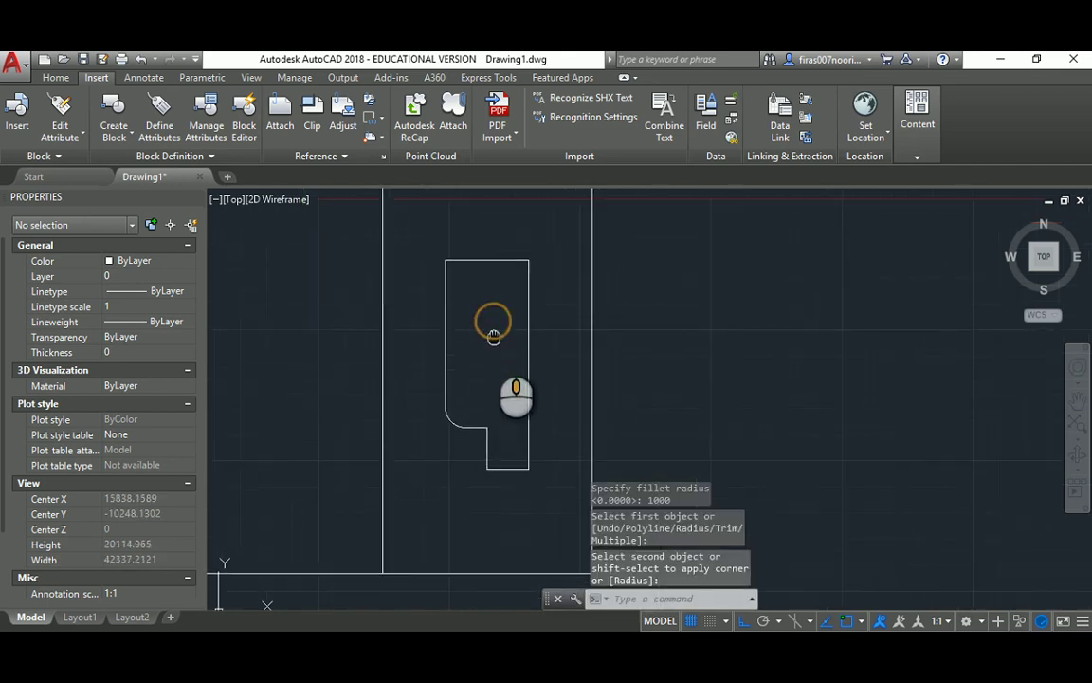
{"action": "middle_click_drag", "start_coordinate": [495, 334], "coordinate": [495, 349]}
{"action": "scroll", "coordinate": [495, 354], "scroll_direction": "down", "scroll_amount": 2}
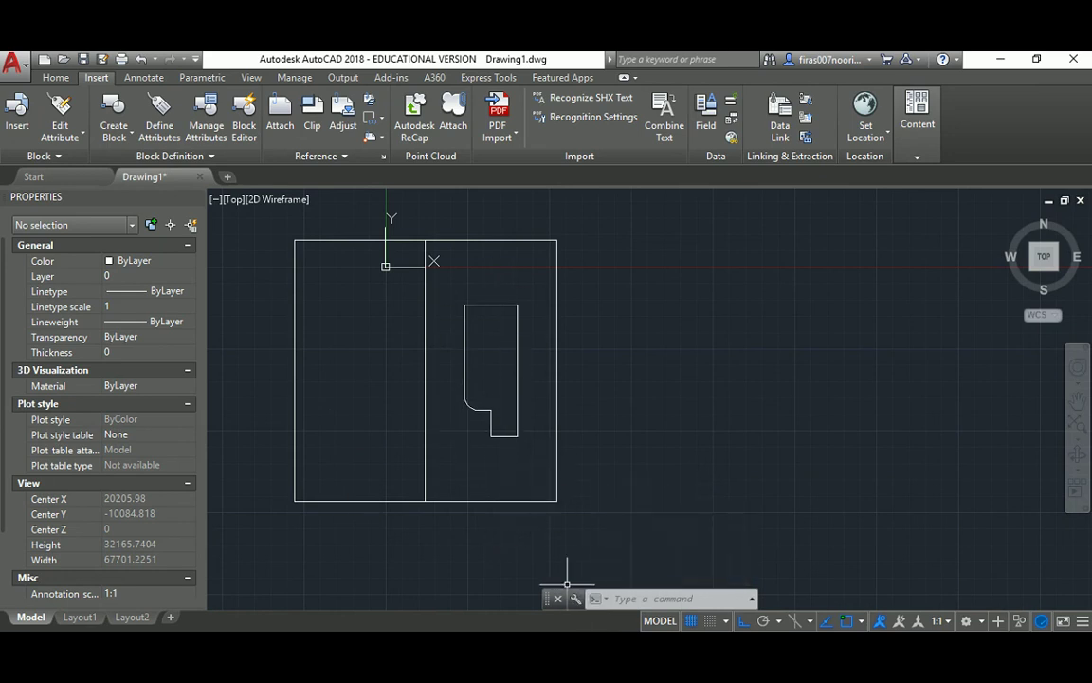
- Zoom the reference plan in Acrobat onto the building's R1000 corner and 1000 walkway offset
{"action": "left_click", "coordinate": [585, 651]}
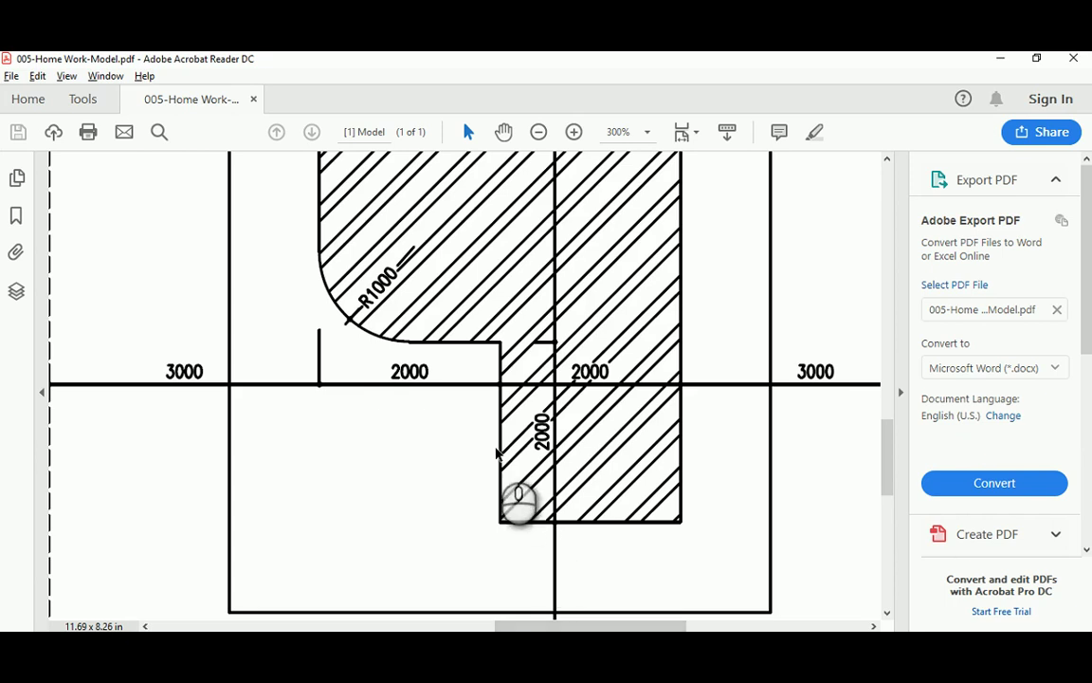
{"action": "scroll", "coordinate": [451, 407], "scroll_direction": "down", "scroll_amount": 4, "text": "ctrl"}
{"action": "scroll", "coordinate": [501, 323], "scroll_direction": "up", "scroll_amount": 1}
{"action": "scroll", "coordinate": [500, 324], "scroll_direction": "up", "scroll_amount": 1}
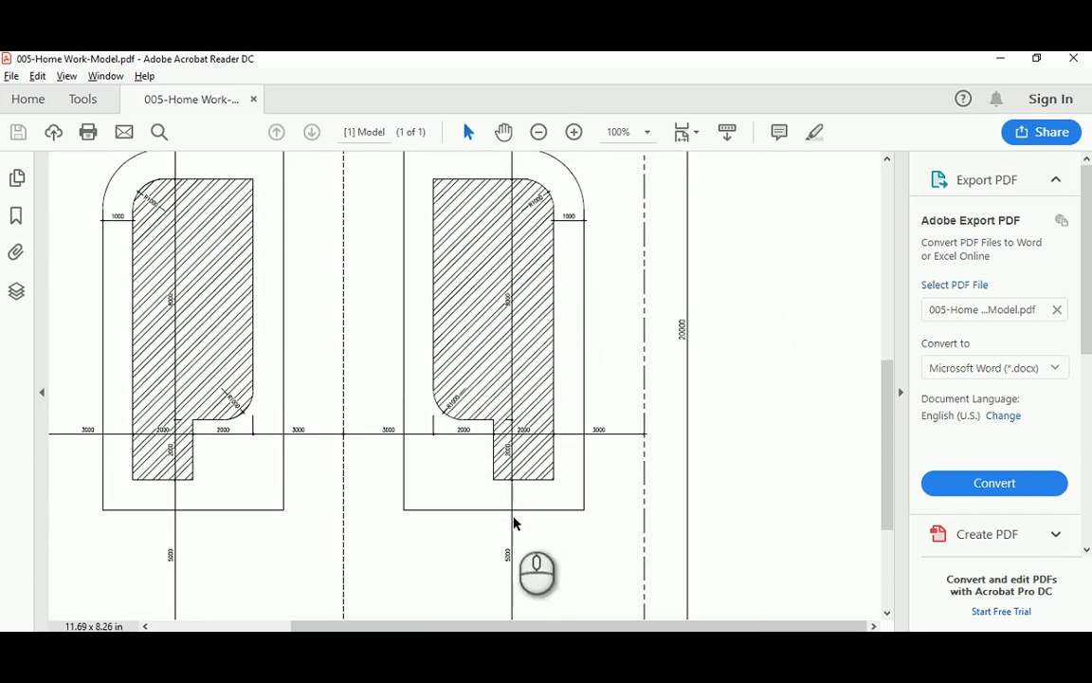
{"action": "scroll", "coordinate": [560, 324], "scroll_direction": "up", "scroll_amount": 2}
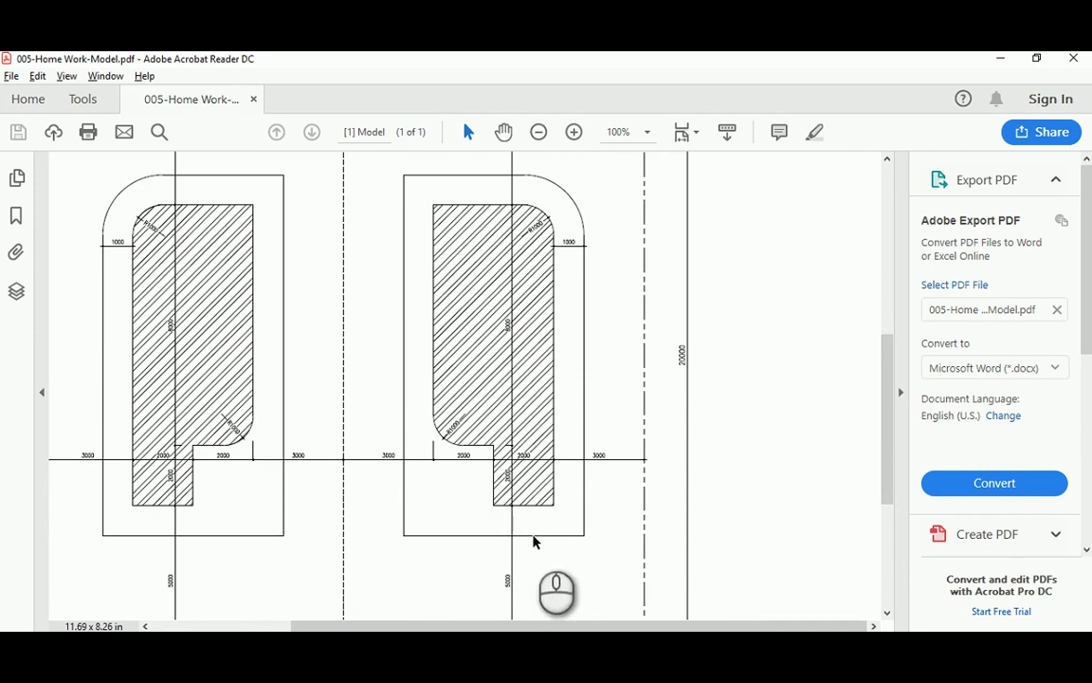
{"action": "scroll", "coordinate": [531, 240], "scroll_direction": "up", "scroll_amount": 5, "text": "ctrl"}
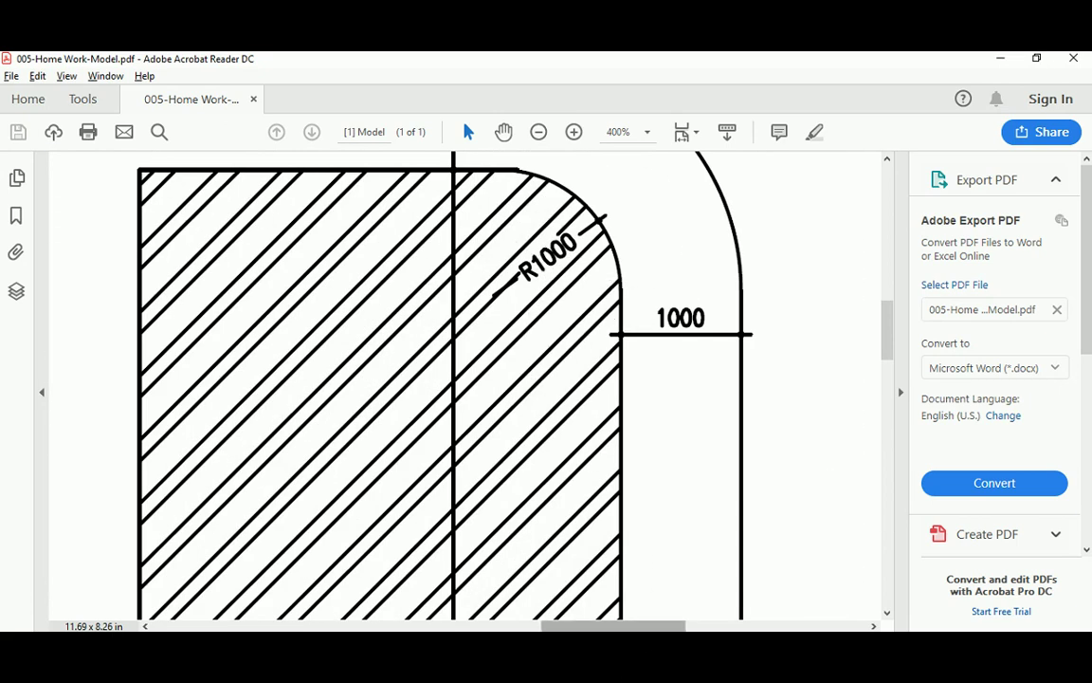
- Round the building outline's top-right corner with a 1000-radius fillet between its top and right edges
{"action": "key", "text": "alt+Tab"}
{"action": "type", "text": "f"}
{"action": "key", "text": "Return"}
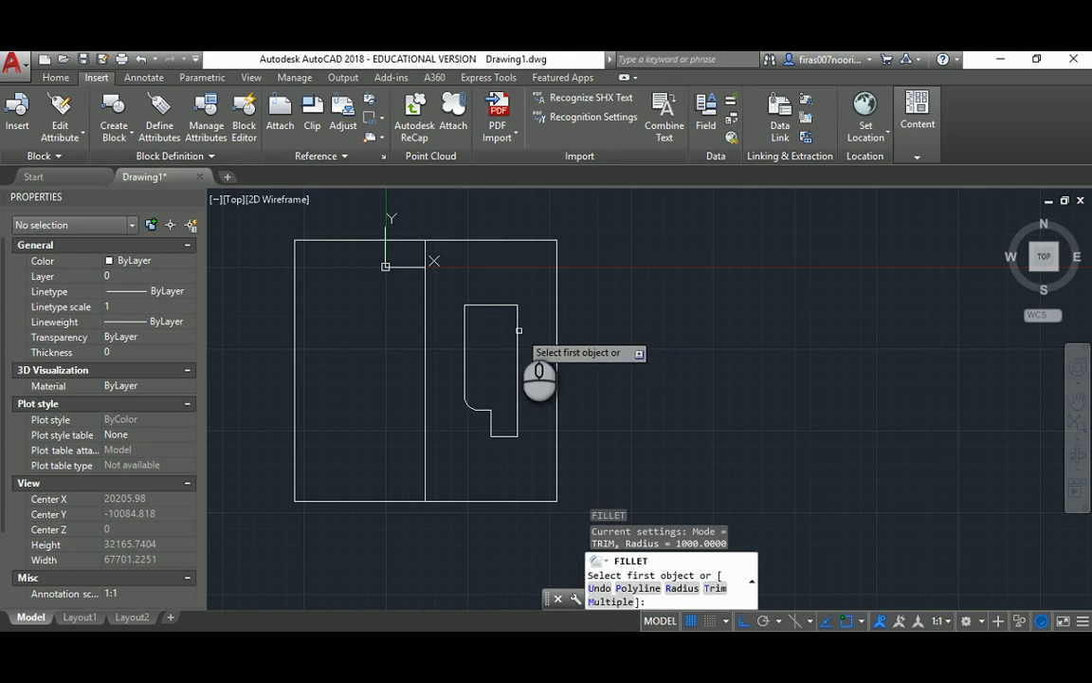
{"action": "scroll", "coordinate": [512, 313], "scroll_direction": "up", "scroll_amount": 5}
{"action": "middle_click_drag", "start_coordinate": [453, 338], "coordinate": [491, 272]}
{"action": "scroll", "coordinate": [491, 270], "scroll_direction": "down", "scroll_amount": 2}
{"action": "left_click", "coordinate": [509, 233]}
{"action": "left_click", "coordinate": [535, 275]}
{"action": "scroll", "coordinate": [504, 315], "scroll_direction": "down", "scroll_amount": 3}
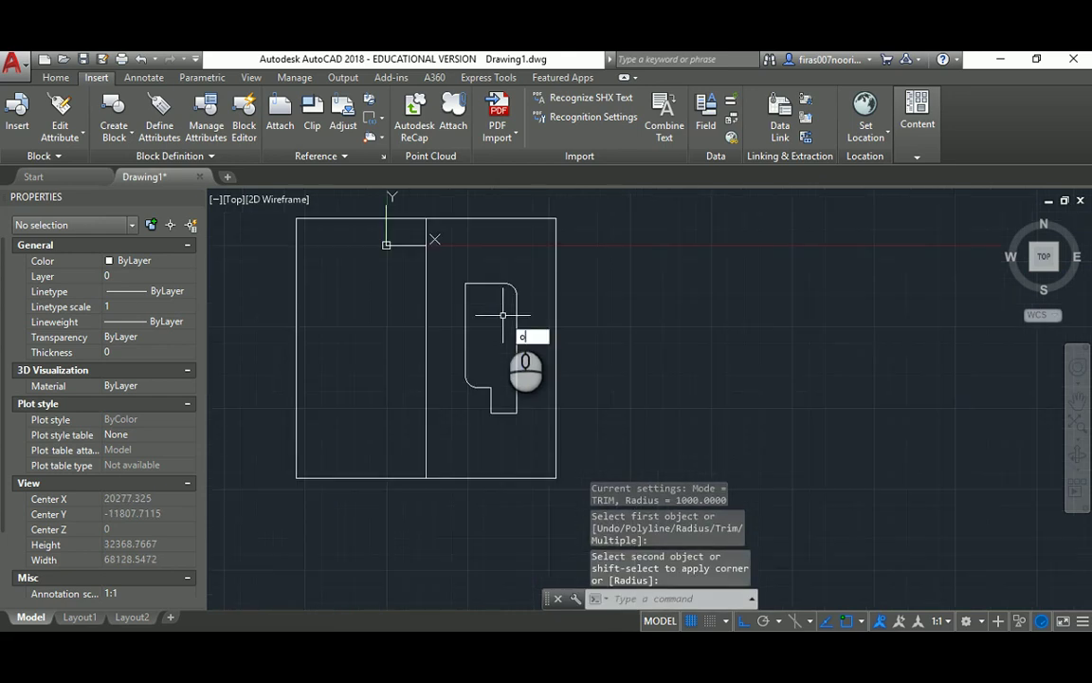
- Offset the building's top, right, left and bottom edges 1000 outward
{"action": "key", "text": "Escape"}
{"action": "type", "text": "o"}
{"action": "key", "text": "Return"}
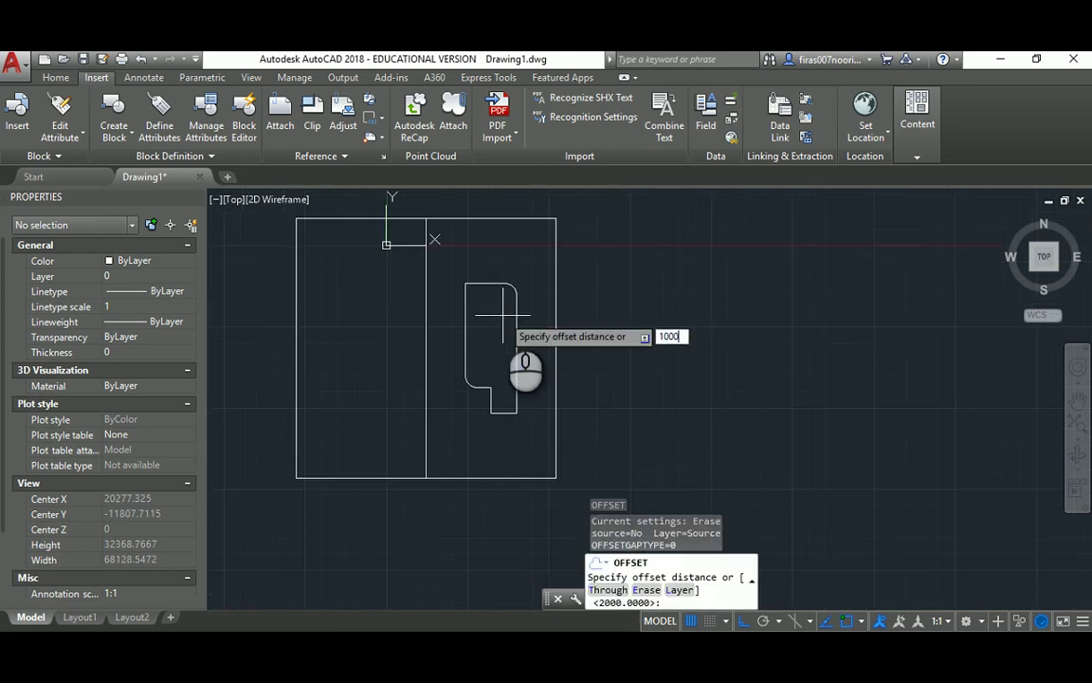
{"action": "key", "text": "Return"}
{"action": "left_click", "coordinate": [486, 284]}
{"action": "left_click", "coordinate": [483, 244]}
{"action": "scroll", "coordinate": [520, 321], "scroll_direction": "up", "scroll_amount": 2}
{"action": "left_click", "coordinate": [523, 323]}
{"action": "left_click", "coordinate": [545, 328]}
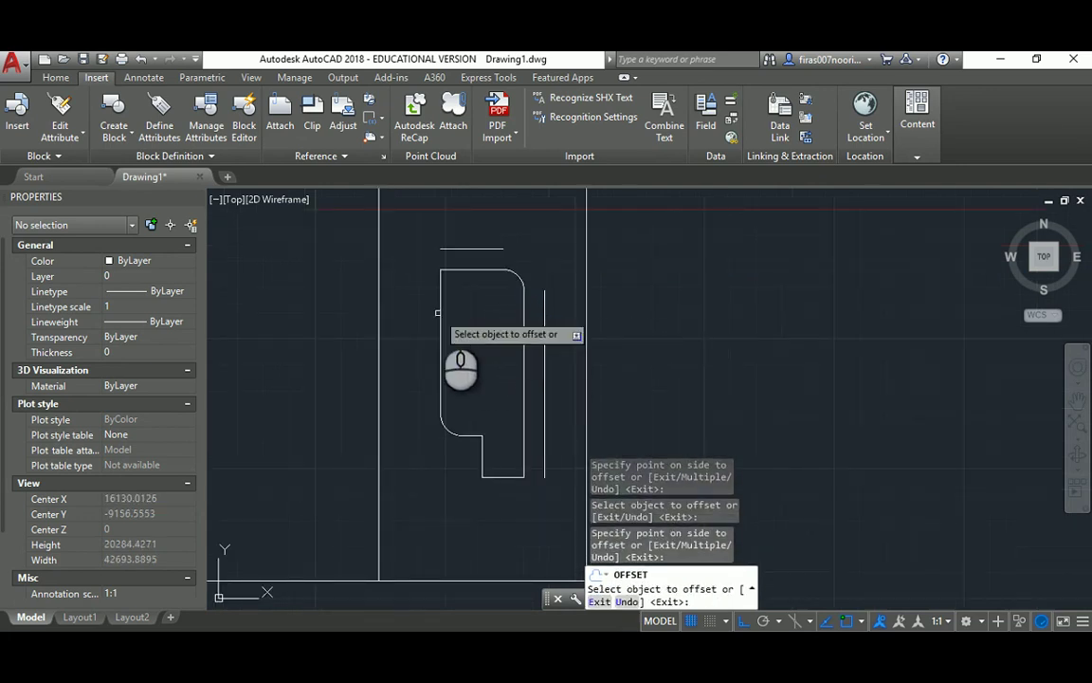
{"action": "left_click", "coordinate": [441, 313]}
{"action": "left_click", "coordinate": [414, 319]}
{"action": "left_click", "coordinate": [495, 477]}
{"action": "left_click", "coordinate": [492, 509]}
{"action": "key", "text": "Escape"}
- Set the fillet radius to 0 with Multiple mode enabled
{"action": "type", "text": "f"}
{"action": "key", "text": "Return"}
{"action": "type", "text": "r"}
{"action": "key", "text": "Return"}
{"action": "type", "text": "0"}
{"action": "key", "text": "Return"}
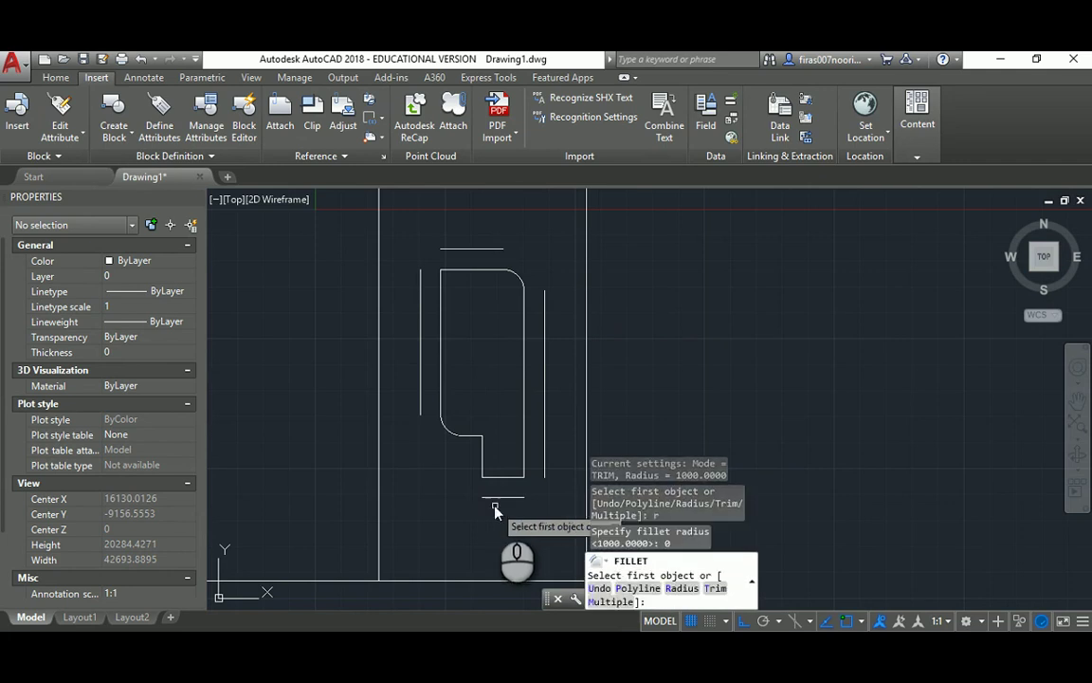
{"action": "type", "text": "m"}
{"action": "key", "text": "Return"}
- Join the four offset lines at square corners into a closed walkway border
{"action": "left_click", "coordinate": [488, 249]}
{"action": "left_click", "coordinate": [544, 306]}
{"action": "left_click", "coordinate": [545, 327]}
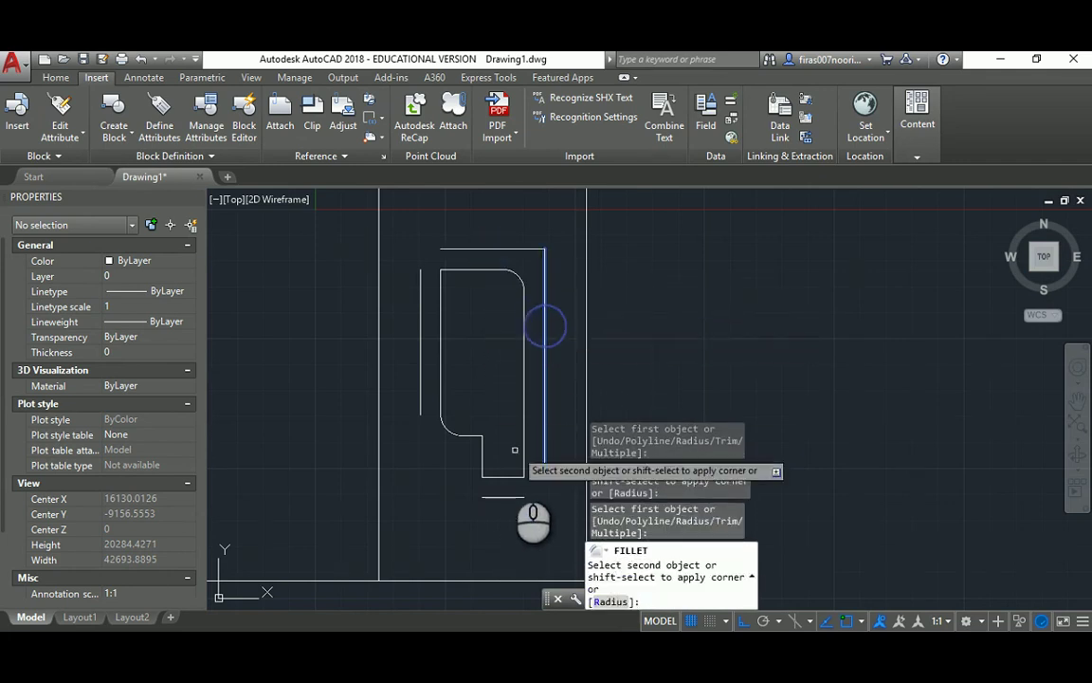
{"action": "left_click", "coordinate": [484, 498]}
{"action": "left_click", "coordinate": [481, 498]}
{"action": "left_click", "coordinate": [421, 396]}
{"action": "left_click", "coordinate": [421, 336]}
{"action": "left_click", "coordinate": [449, 248]}
{"action": "scroll", "coordinate": [460, 246], "scroll_direction": "down", "scroll_amount": 3}
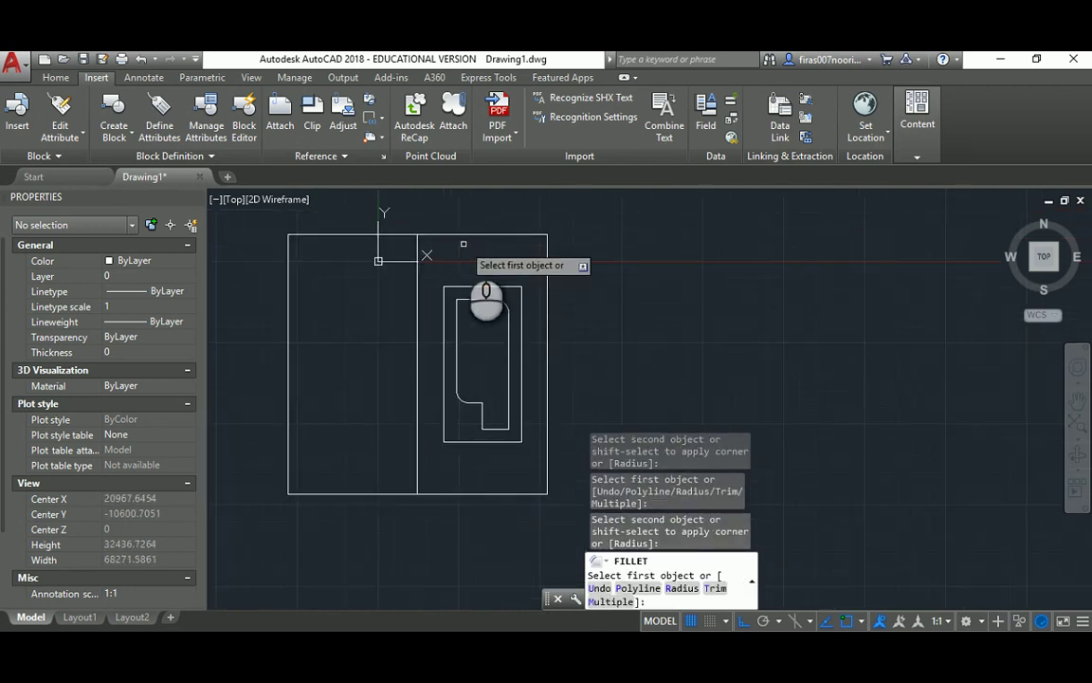
{"action": "right_click", "coordinate": [476, 249]}
{"action": "left_click", "coordinate": [500, 251]}
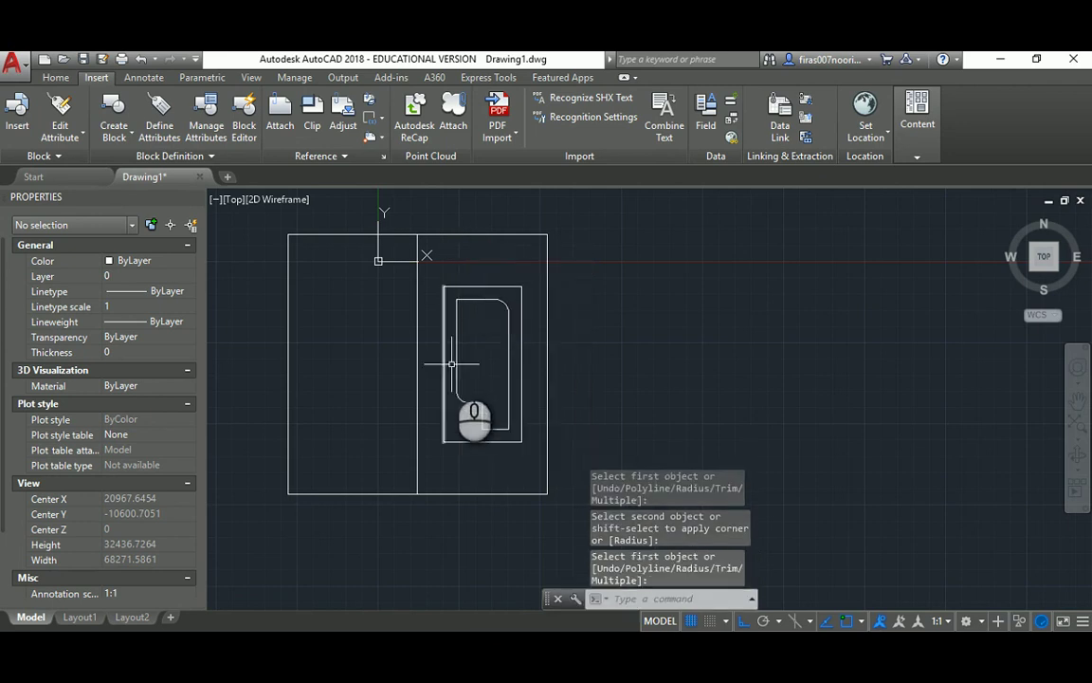
{"action": "key", "text": "alt+Tab"}
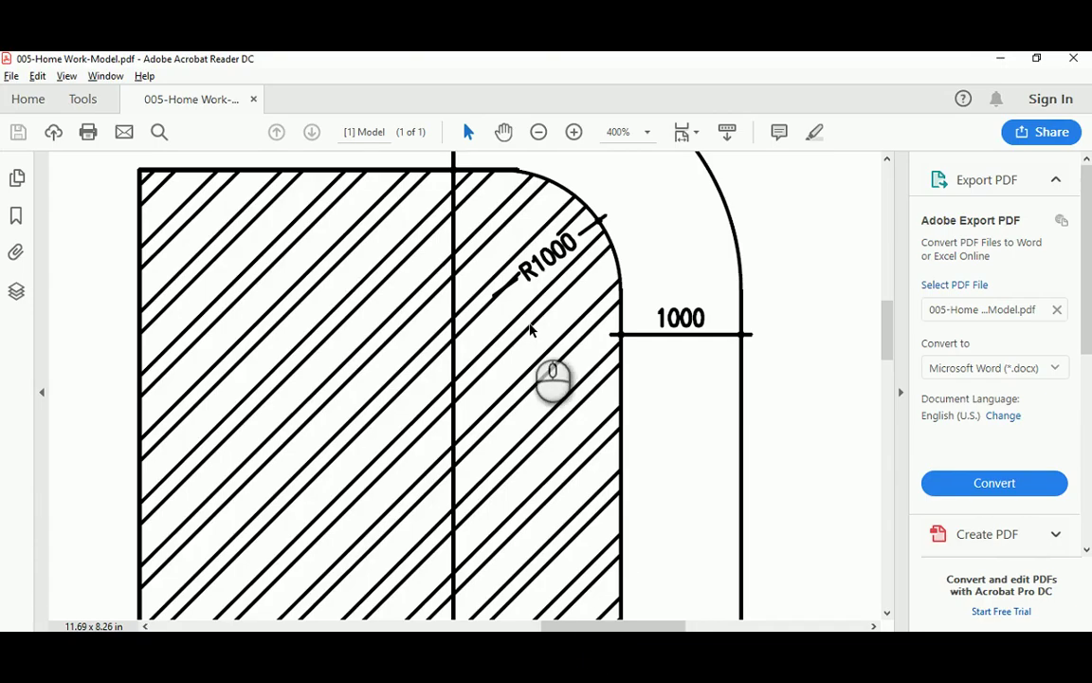
{"action": "scroll", "coordinate": [528, 303], "scroll_direction": "down", "scroll_amount": 5, "text": "ctrl"}
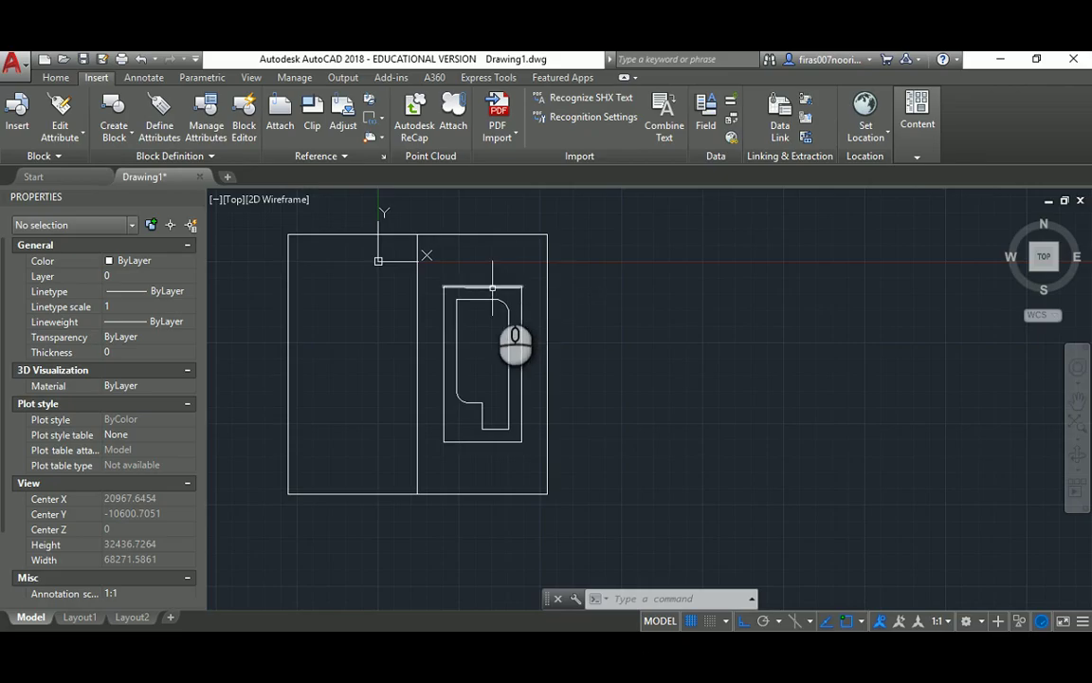
- Offset the building's top-right corner arc 1000 outward
{"action": "scroll", "coordinate": [494, 289], "scroll_direction": "up", "scroll_amount": 5}
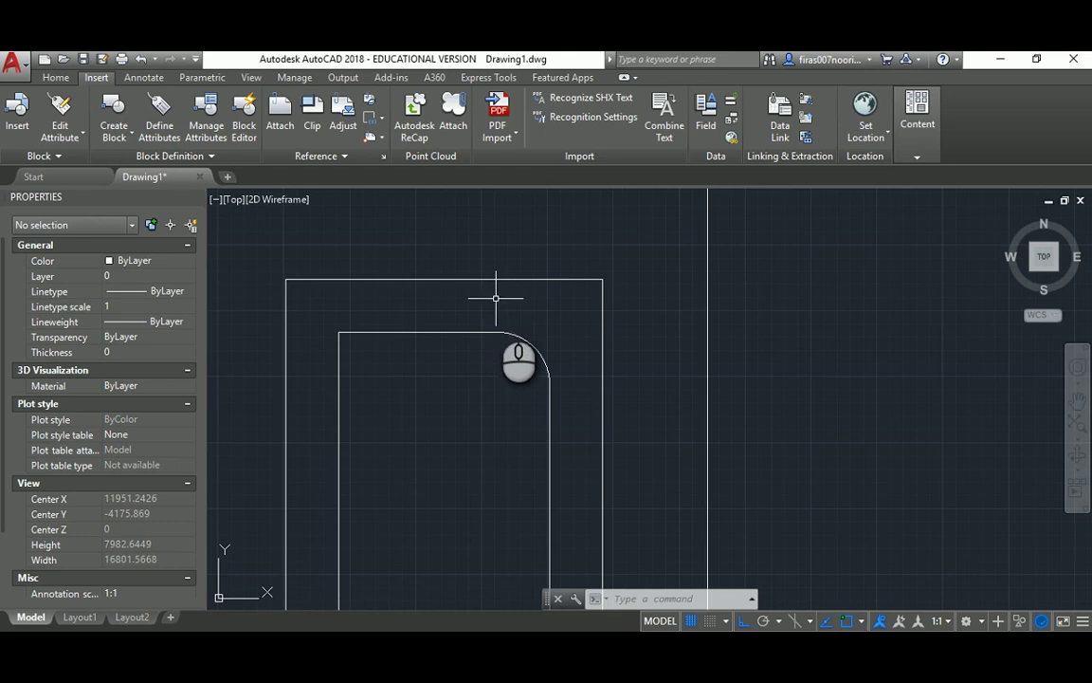
{"action": "key", "text": "Return"}
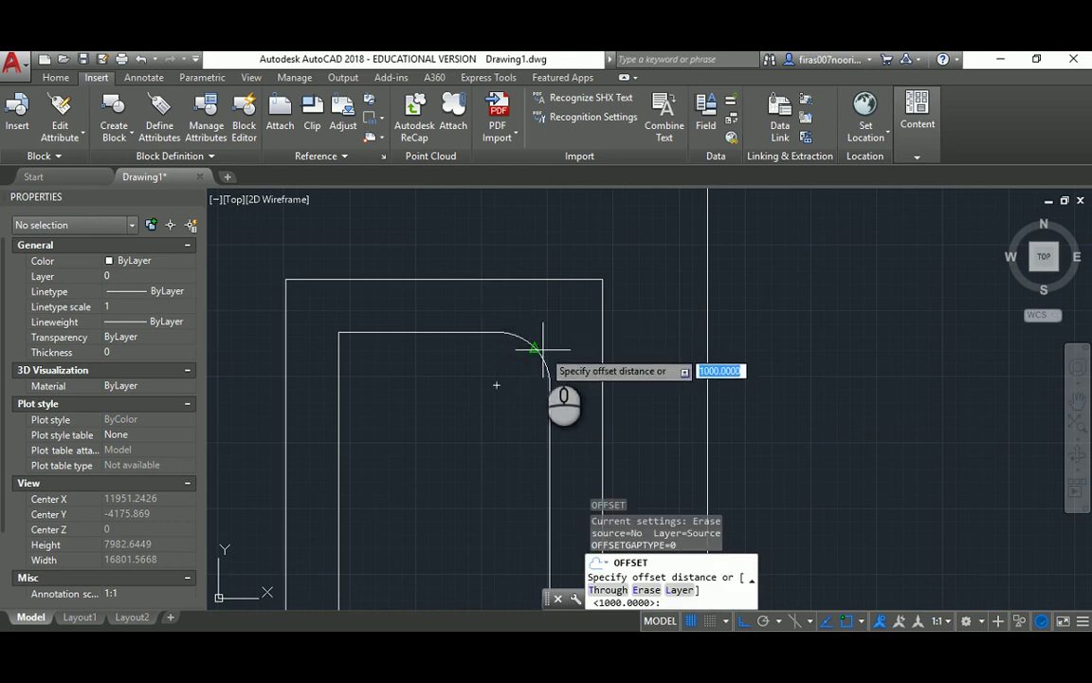
{"action": "key", "text": "Return"}
{"action": "left_click", "coordinate": [533, 347]}
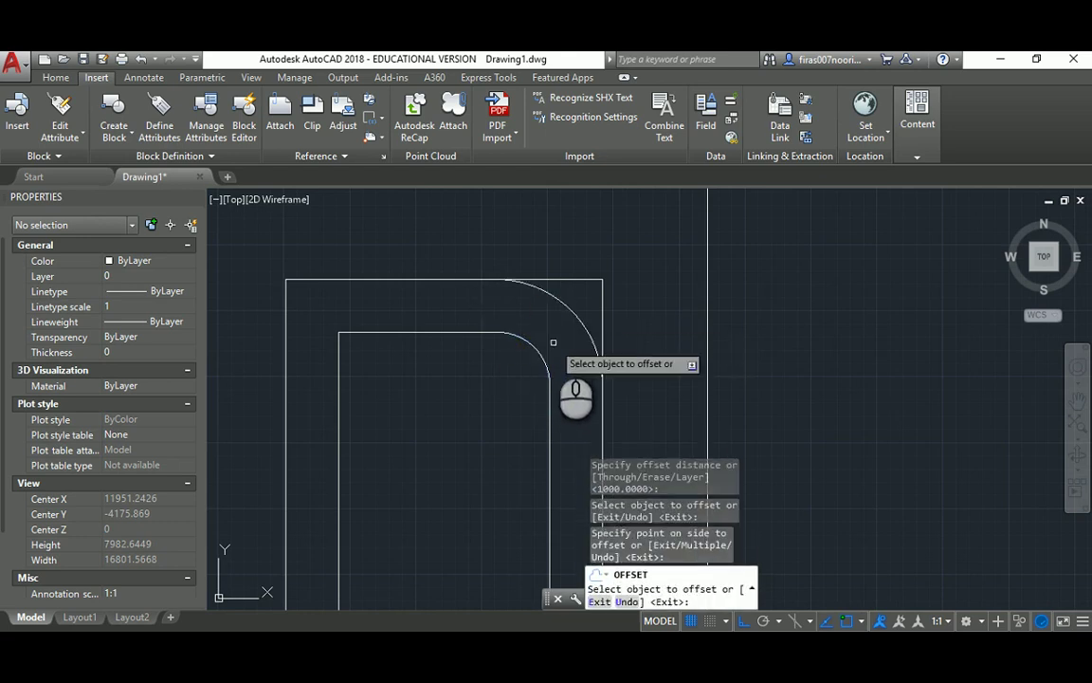
{"action": "key", "text": "Escape"}
- Trim the walkway's top and side lines where they overhang the new arc
{"action": "type", "text": "tr"}
{"action": "key", "text": "Return"}
{"action": "key", "text": "Return"}
{"action": "left_click", "coordinate": [573, 279]}
{"action": "left_click", "coordinate": [604, 301]}
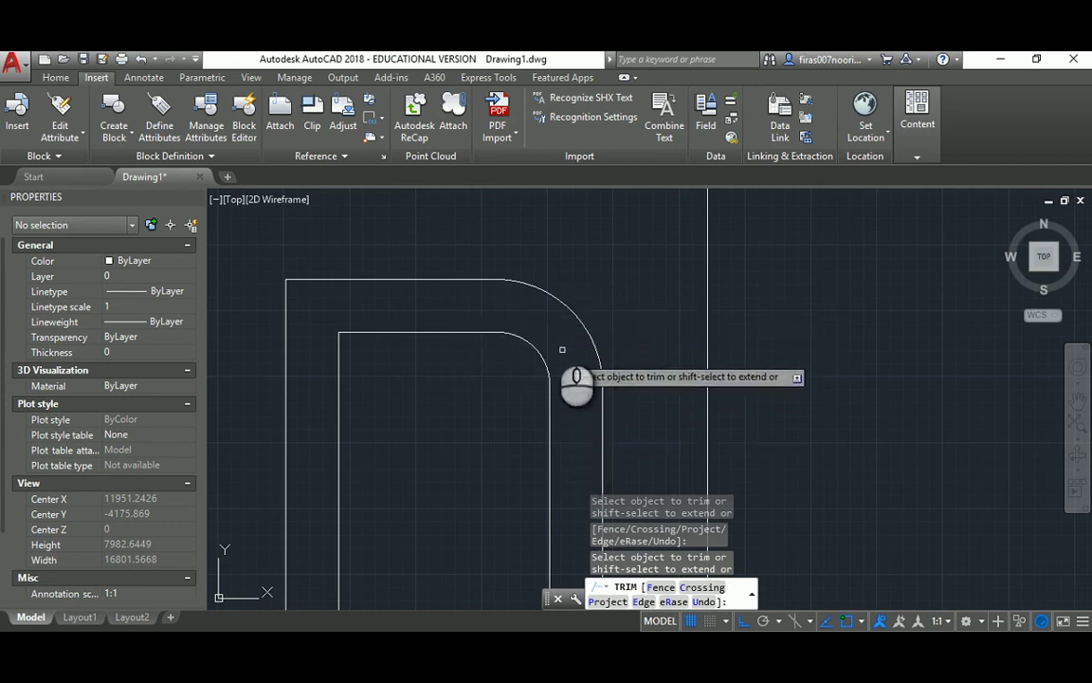
{"action": "scroll", "coordinate": [484, 303], "scroll_direction": "down", "scroll_amount": 5}
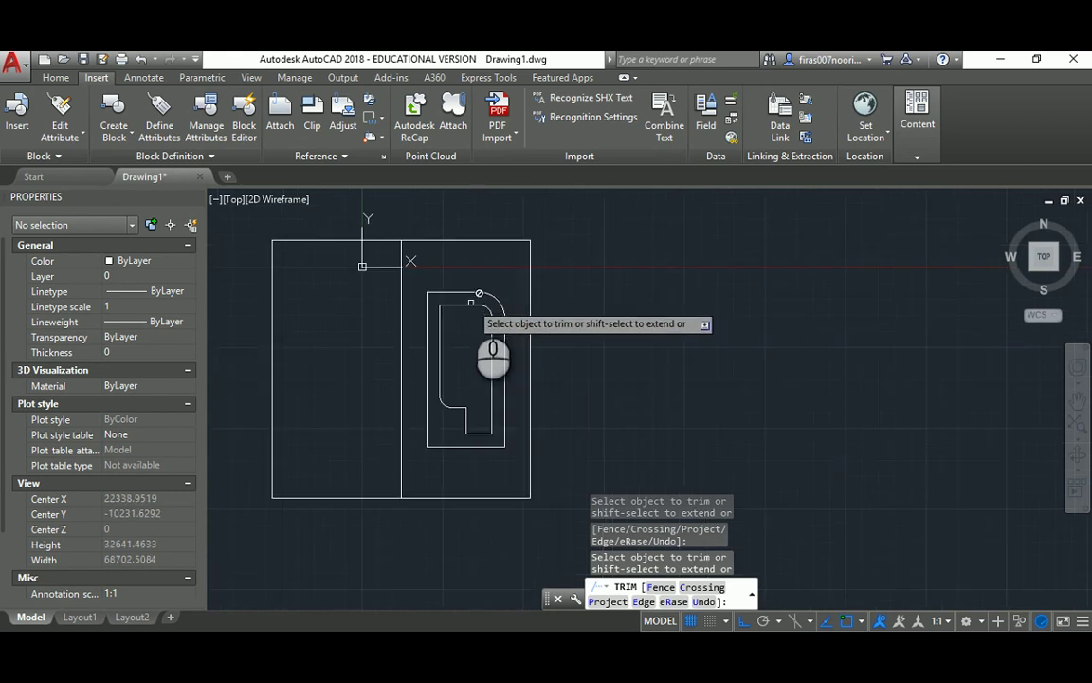
{"action": "scroll", "coordinate": [479, 295], "scroll_direction": "up", "scroll_amount": 2}
{"action": "key", "text": "alt+Tab"}
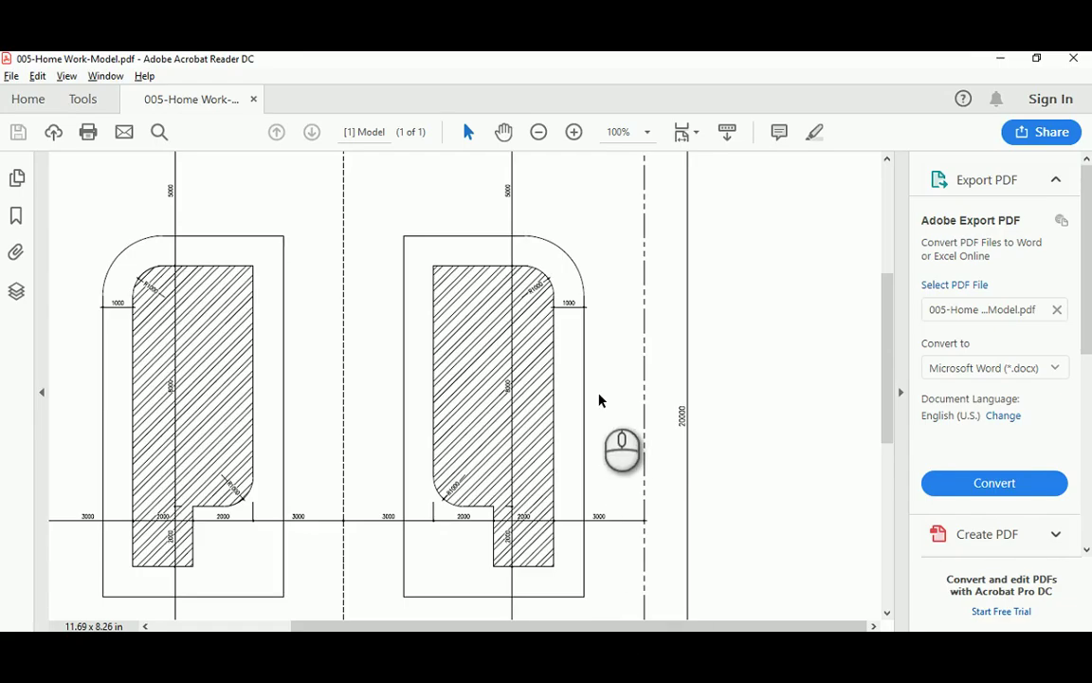
{"action": "scroll", "coordinate": [598, 400], "scroll_direction": "down", "scroll_amount": 4, "text": "ctrl"}
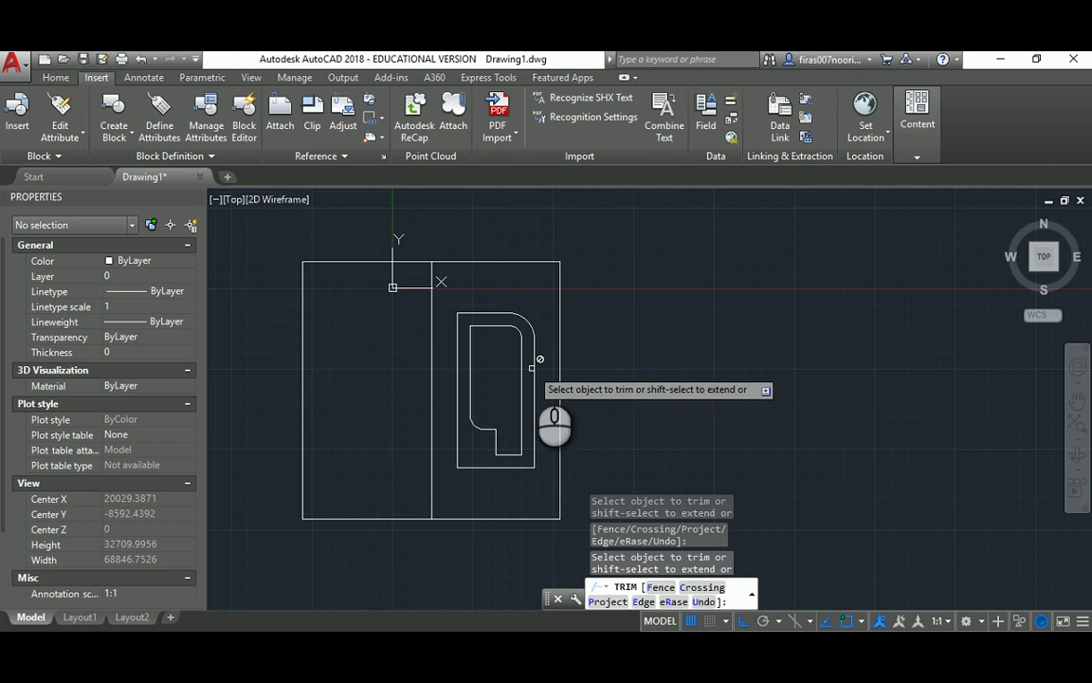
- Mirror the window-selected building and walkway outlines about the centre line's top and bottom endpoints
{"action": "key", "text": "Escape"}
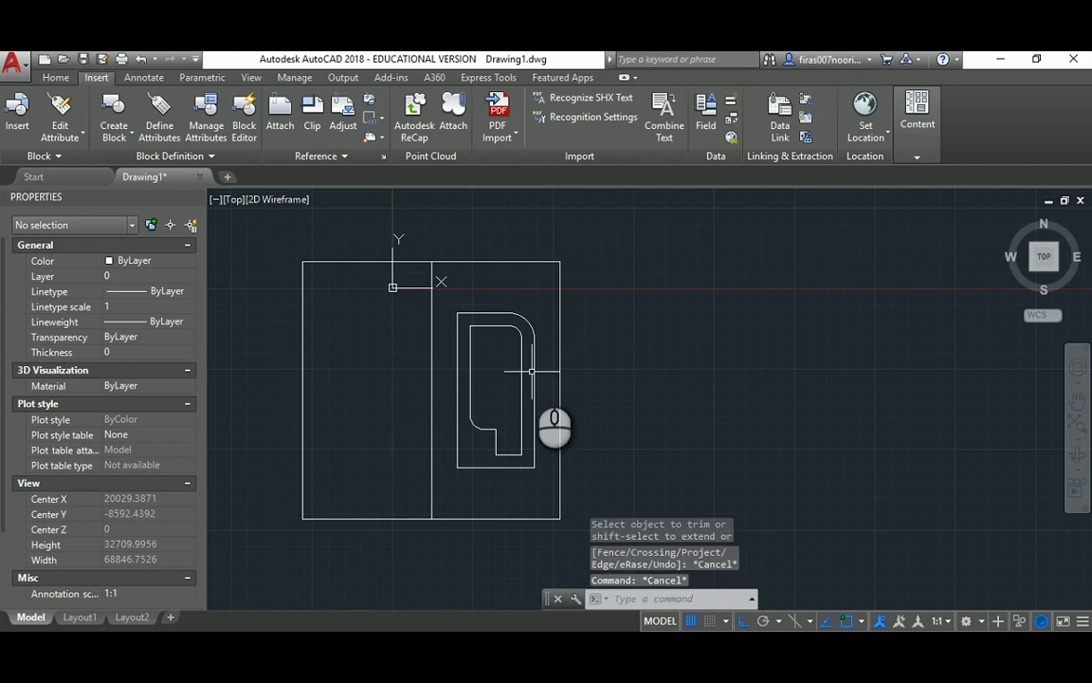
{"action": "key", "text": "Return"}
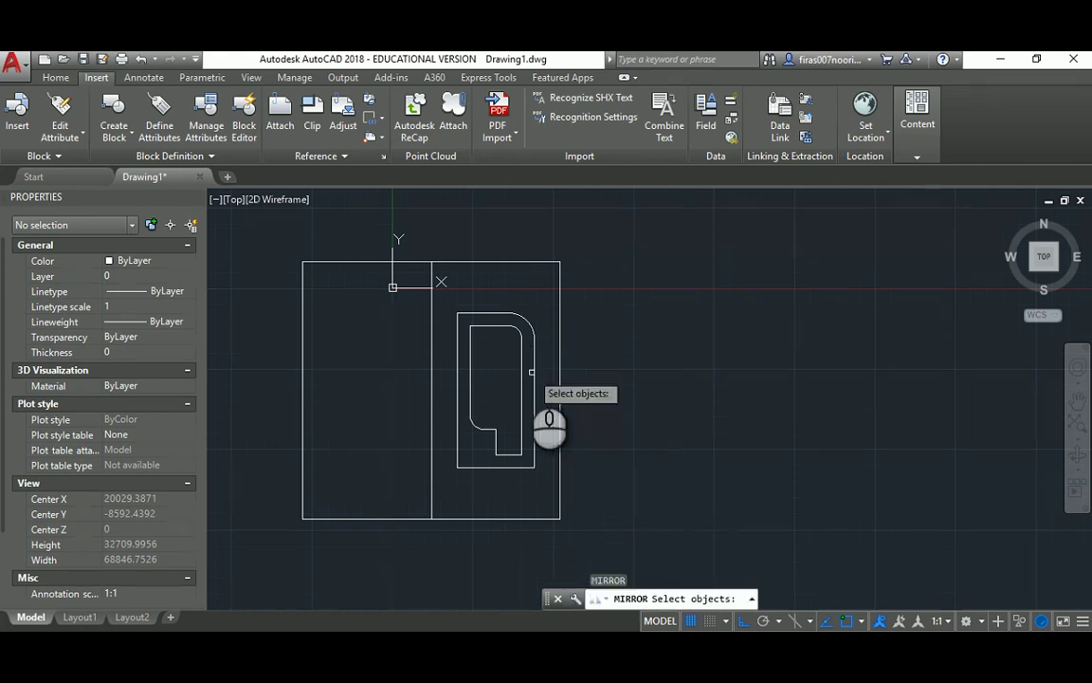
{"action": "left_click", "coordinate": [444, 299]}
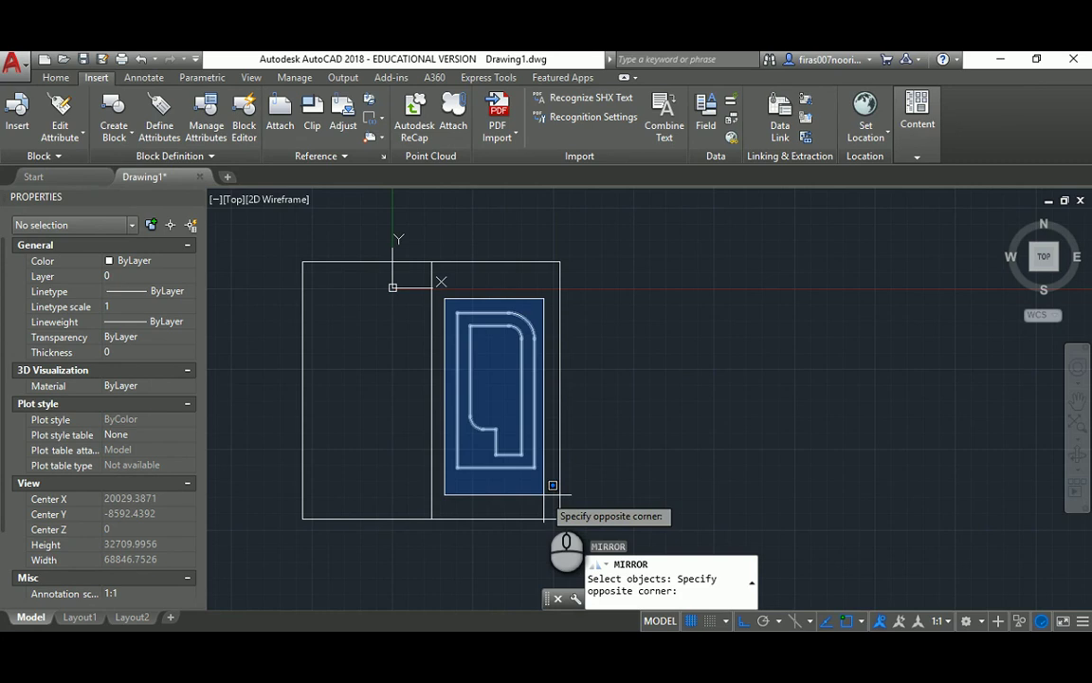
{"action": "left_click", "coordinate": [543, 494]}
{"action": "key", "text": "Return"}
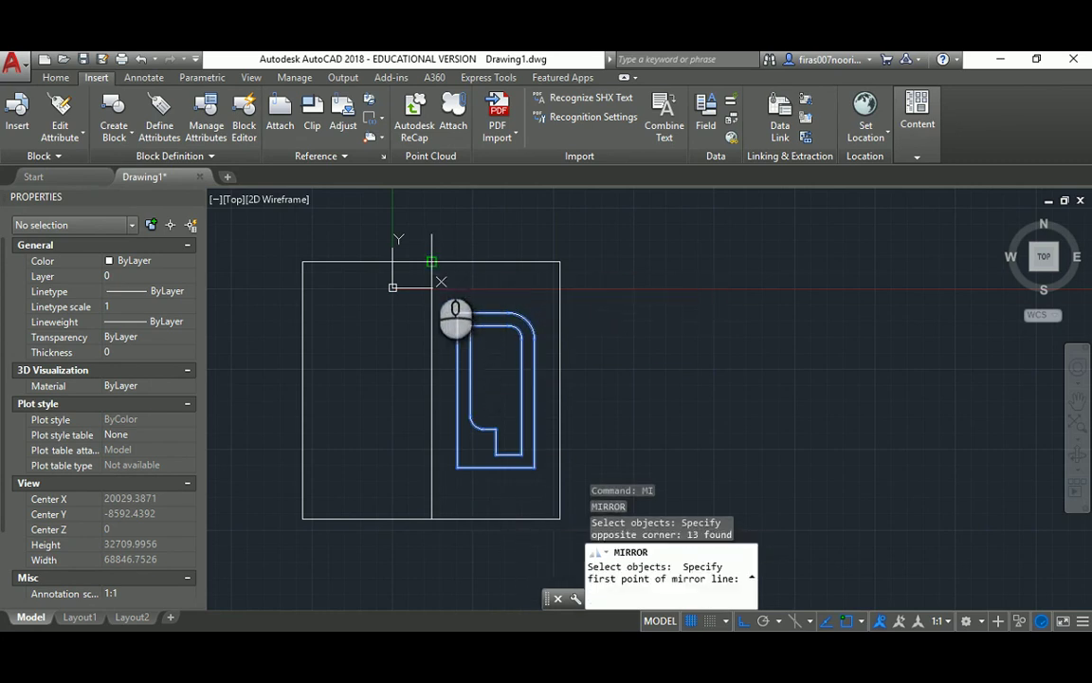
{"action": "left_click", "coordinate": [431, 262]}
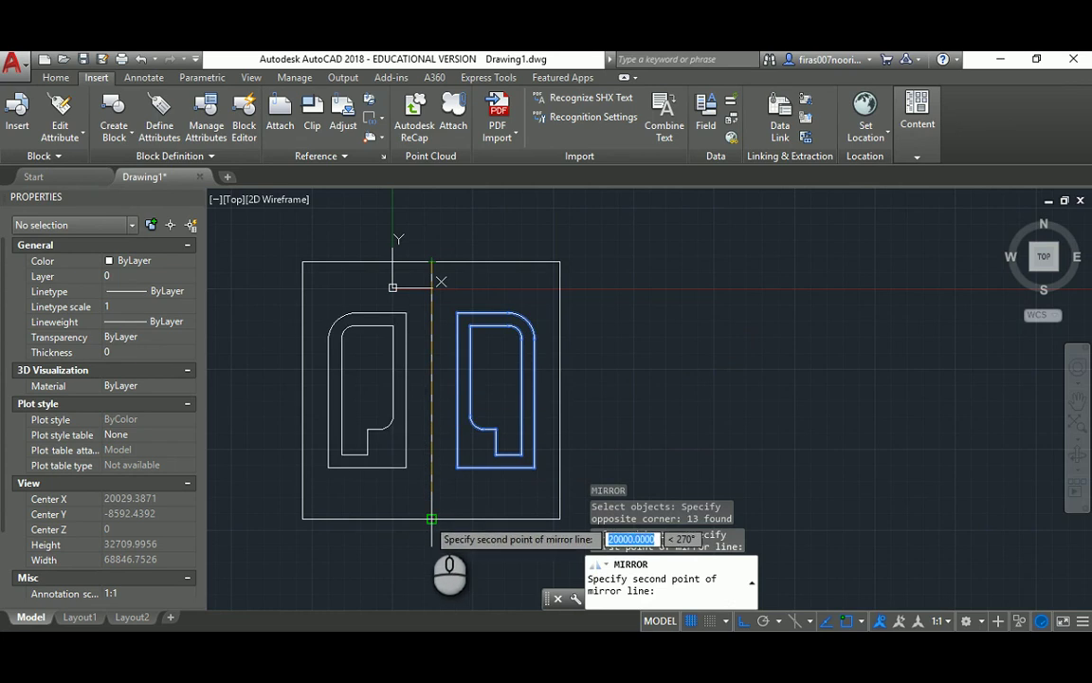
{"action": "left_click", "coordinate": [431, 518]}
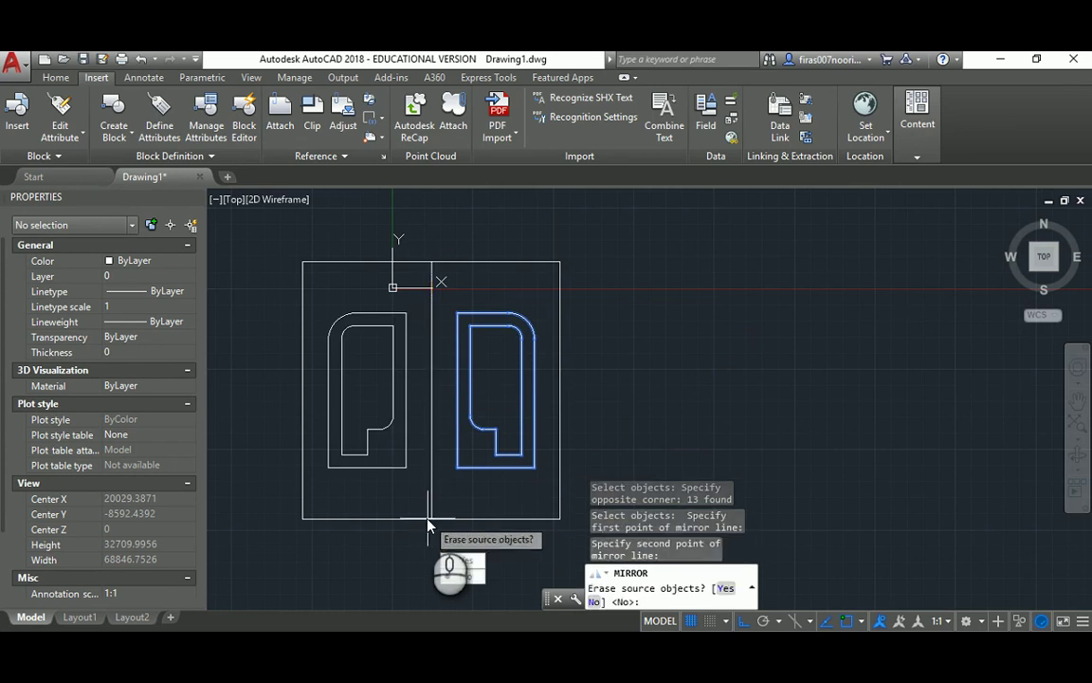
- Keep the source outlines when mirroring and zoom to frame both buildings
{"action": "key", "text": "Return"}
{"action": "mouse_move", "coordinate": [505, 358]}
{"action": "middle_mouse_down"}
{"action": "mouse_move", "coordinate": [564, 334]}
{"action": "mouse_move", "coordinate": [475, 351]}
{"action": "middle_mouse_up"}
{"action": "scroll", "coordinate": [566, 347], "scroll_direction": "up", "scroll_amount": 2}
{"action": "scroll", "coordinate": [566, 347], "scroll_direction": "down", "scroll_amount": 2}
{"action": "mouse_move", "coordinate": [473, 352]}
{"action": "left_mouse_down"}
{"action": "mouse_move", "coordinate": [495, 219]}
{"action": "mouse_move", "coordinate": [441, 252]}
{"action": "mouse_move", "coordinate": [500, 261]}
{"action": "left_mouse_up"}
{"action": "right_click", "coordinate": [504, 261]}
{"action": "left_click", "coordinate": [523, 269]}
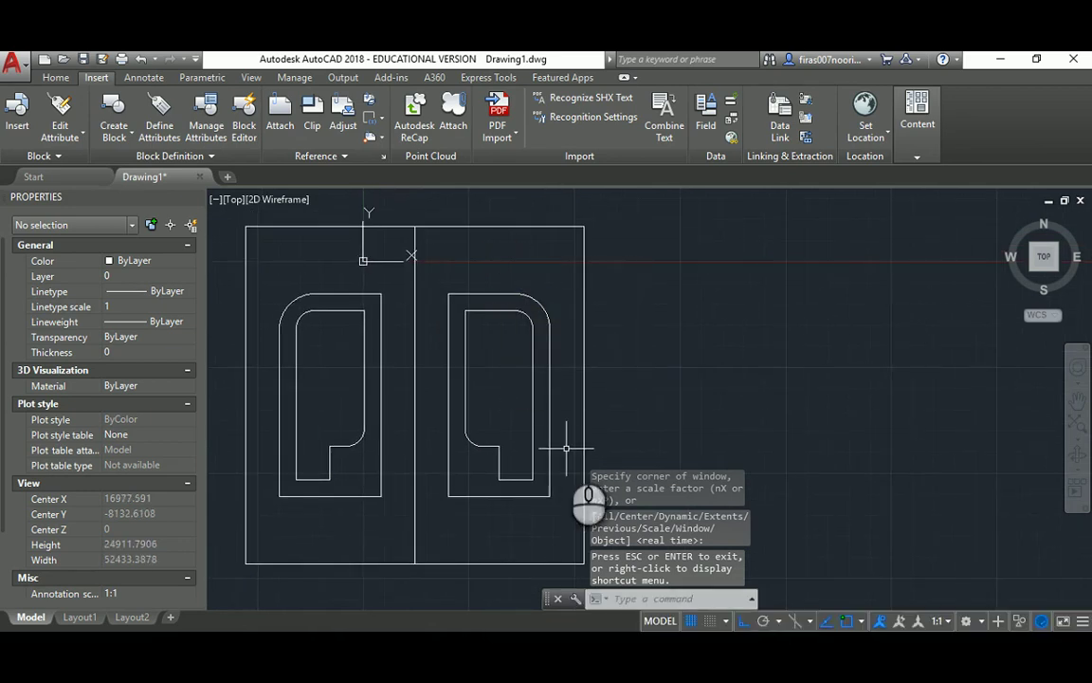